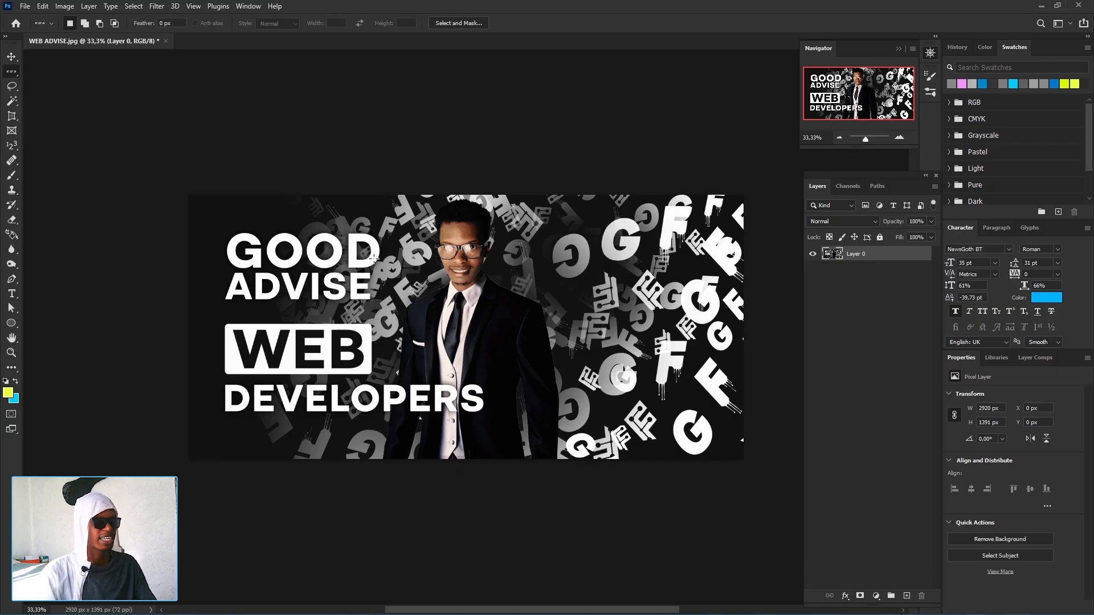
# Copy a single-row marquee selection at Y 304 px to a new layer and hide the original image layer.
pyautogui.click(366, 253)
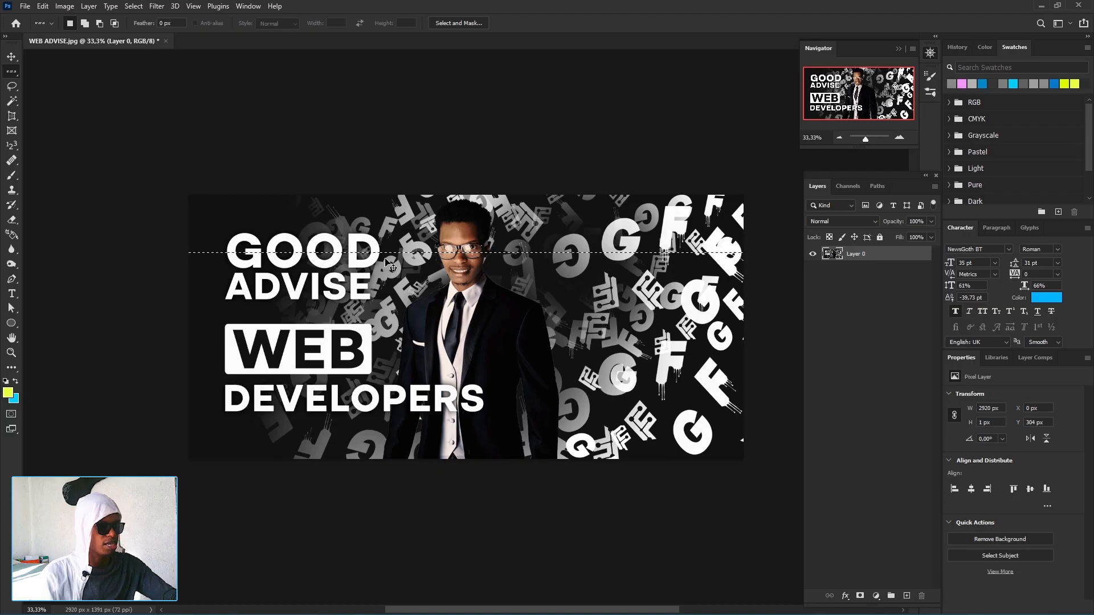
pyautogui.hotkey('ctrl', 'j')
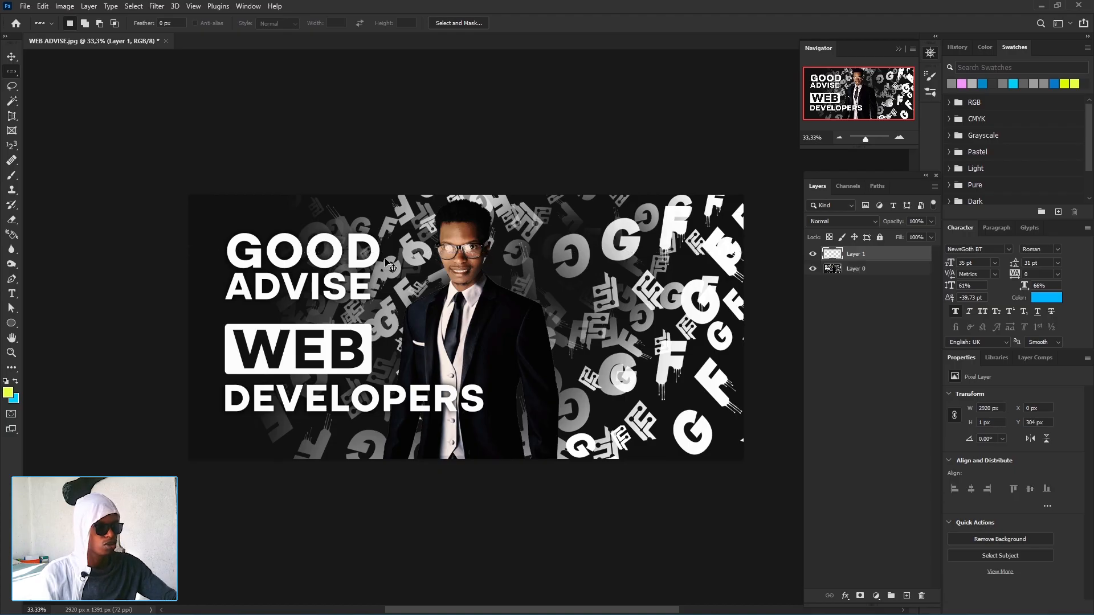
pyautogui.click(812, 268)
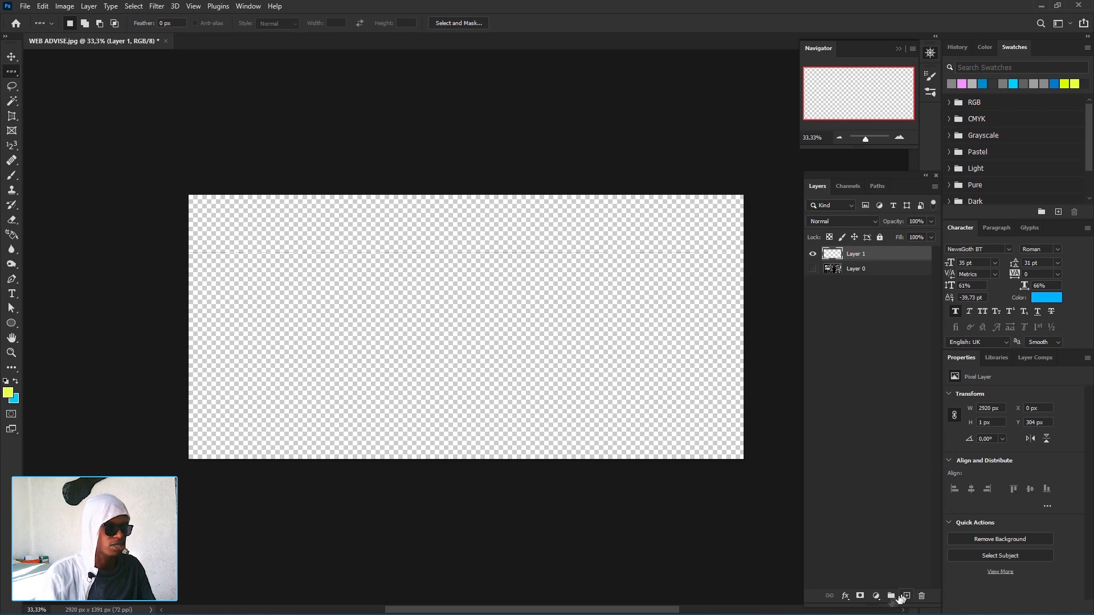
# Add a grey #969696 Solid Color fill layer and place it beneath the original image layer.
pyautogui.click(876, 595)
pyautogui.click(903, 398)
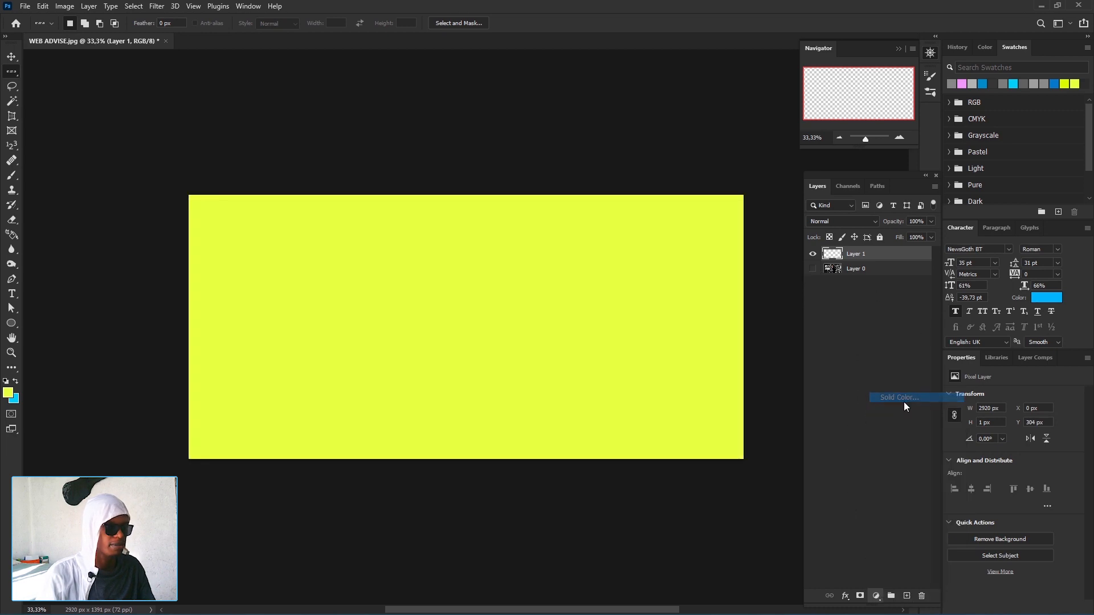
pyautogui.moveTo(795, 368); pyautogui.dragTo(785, 368)
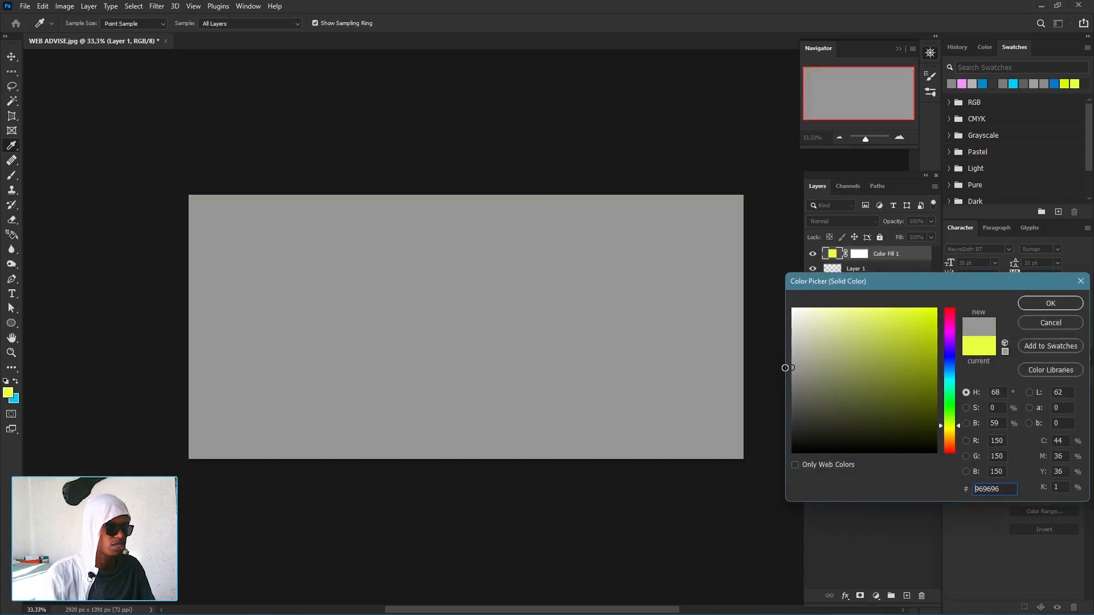
pyautogui.click(1029, 306)
pyautogui.moveTo(882, 254)
pyautogui.mouseDown()
pyautogui.moveTo(886, 287)
pyautogui.moveTo(878, 268)
pyautogui.mouseUp()
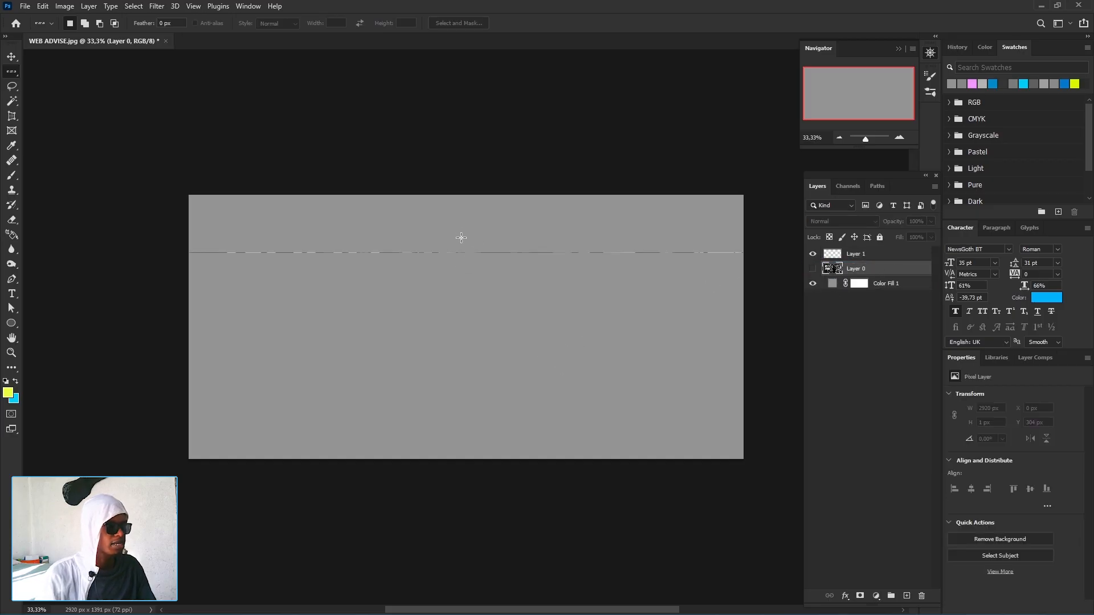
# Delete the one-pixel row layer and show the original image layer again.
pyautogui.scroll(2, 475, 249)
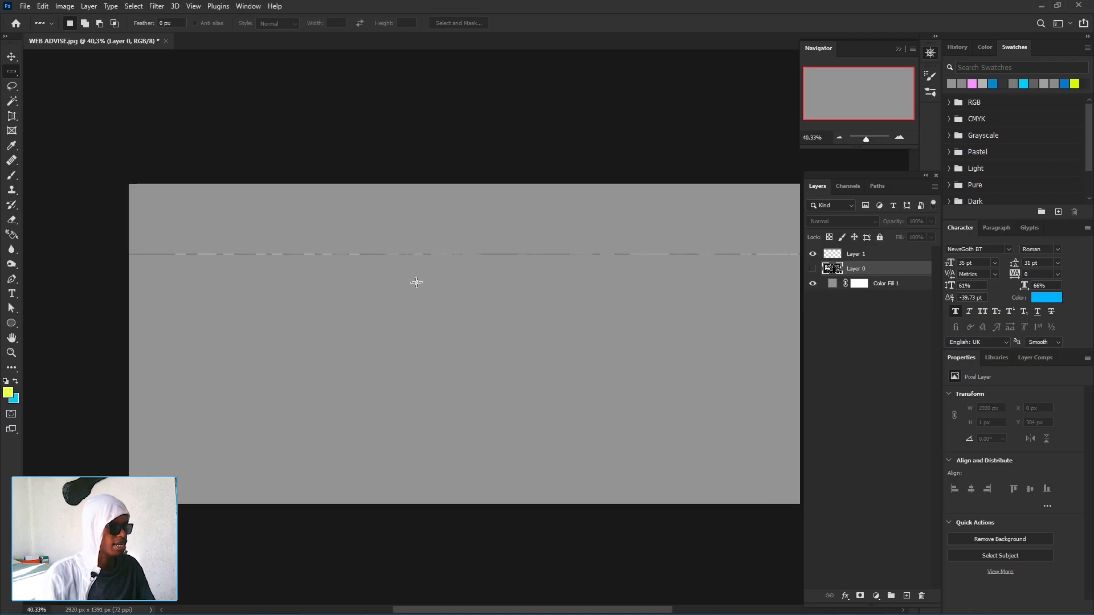
pyautogui.scroll(8, 458, 258)
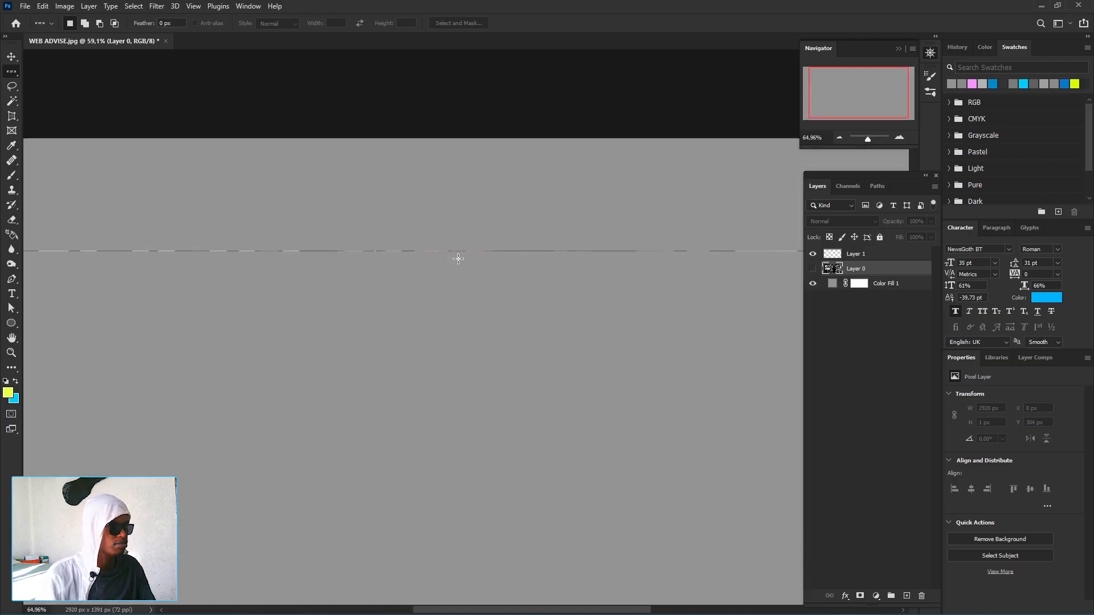
pyautogui.scroll(8, 458, 259)
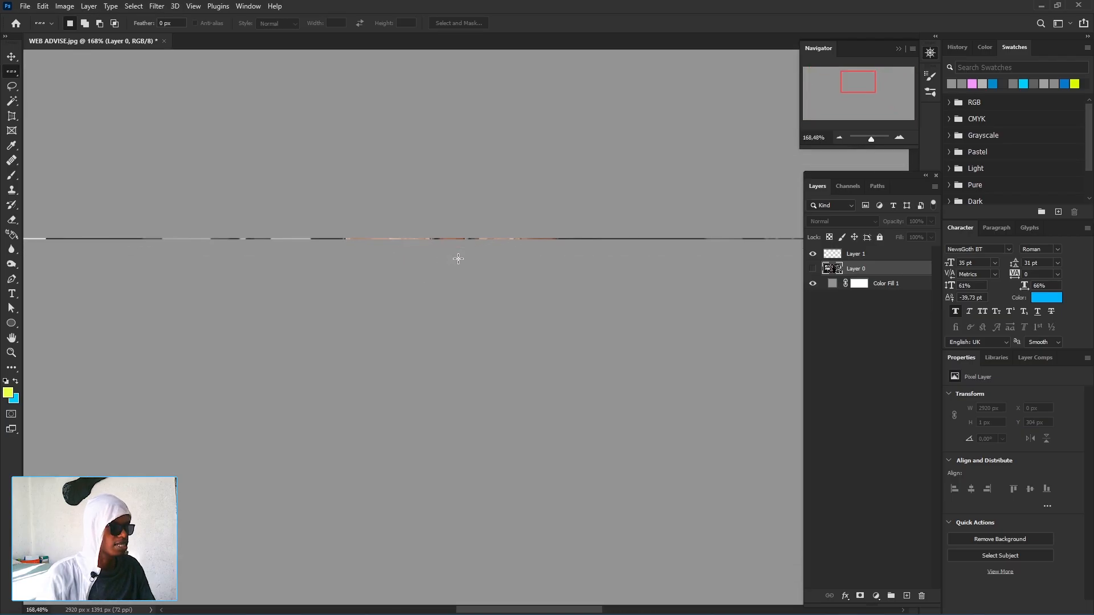
pyautogui.scroll(-10, 458, 258)
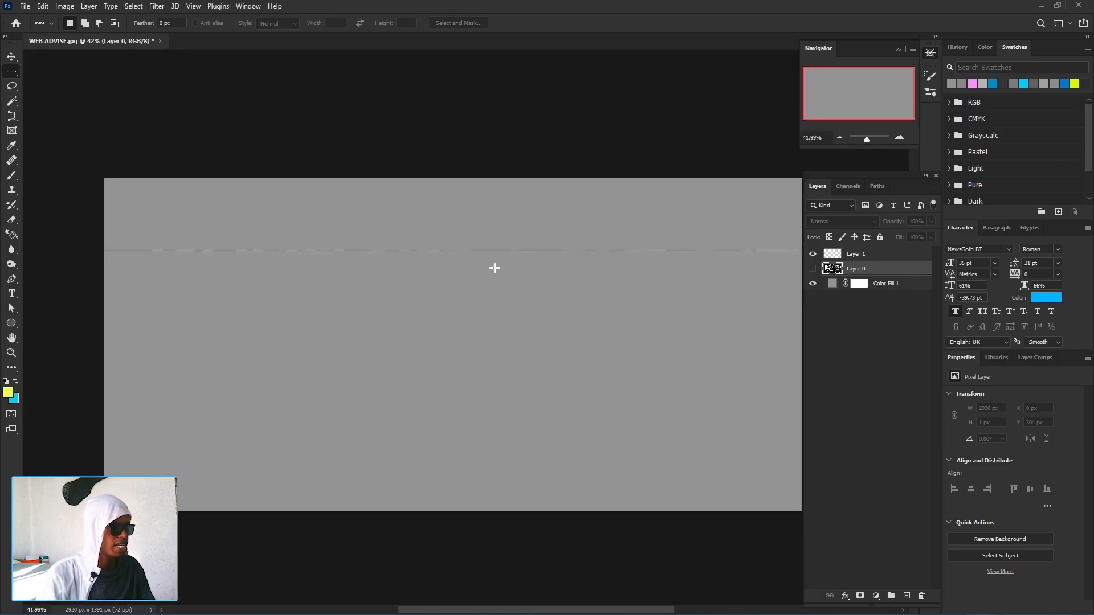
pyautogui.moveTo(553, 340); pyautogui.dragTo(499, 295)
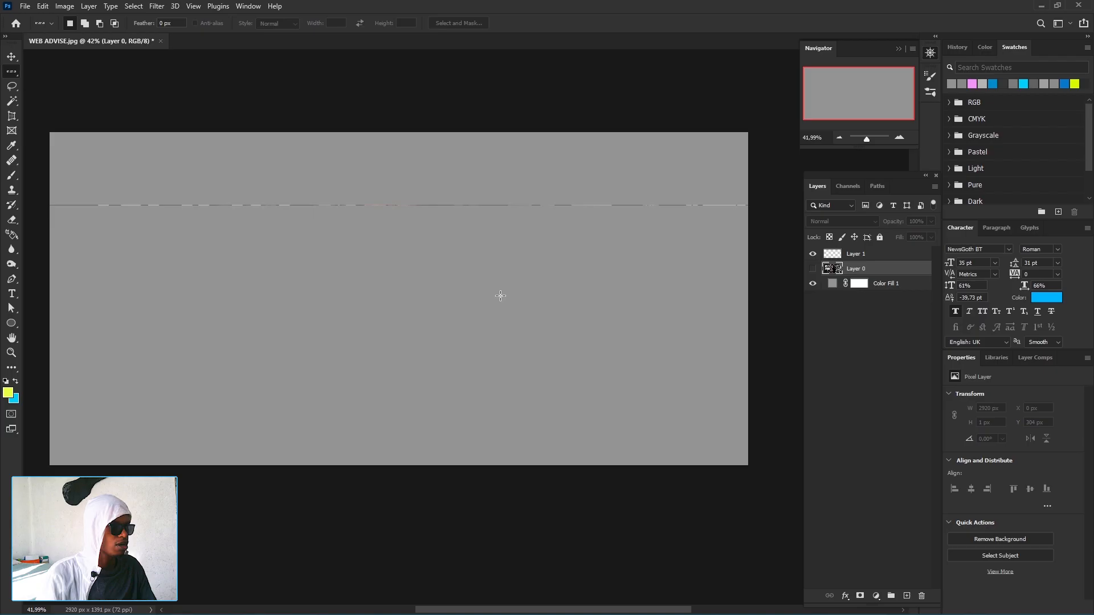
pyautogui.click(866, 253)
pyautogui.press('Delete')
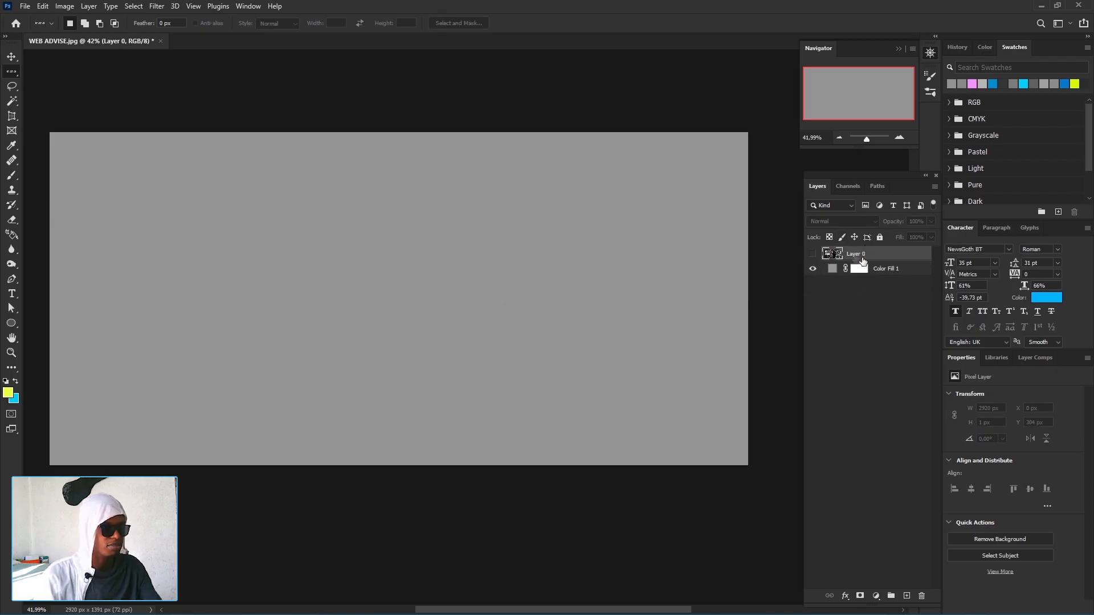
pyautogui.click(812, 253)
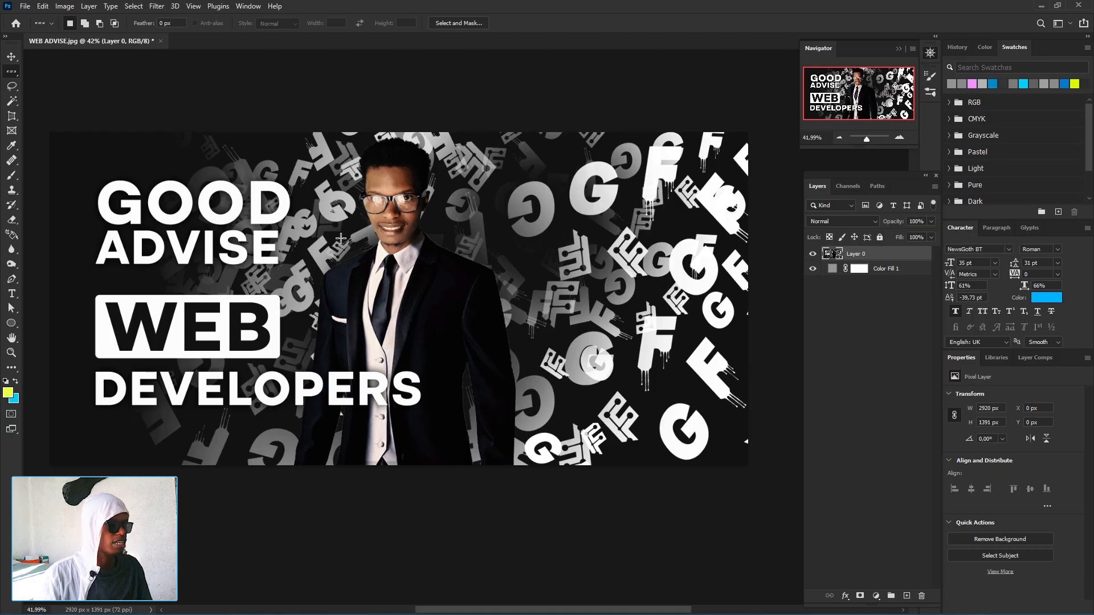
# Select a single row at Y 230 px near the man's eyes and extend it with Transform Selection to a band about 101 px high.
pyautogui.click(341, 194)
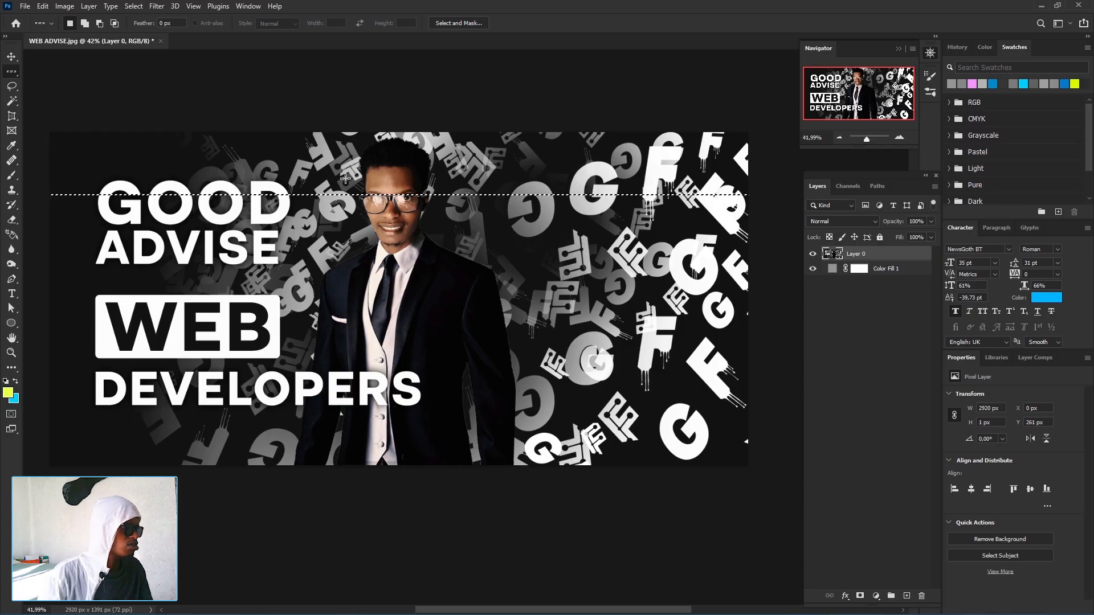
pyautogui.moveTo(343, 179)
pyautogui.mouseDown()
pyautogui.moveTo(354, 188)
pyautogui.moveTo(354, 171)
pyautogui.moveTo(354, 250)
pyautogui.moveTo(360, 212)
pyautogui.moveTo(340, 174)
pyautogui.moveTo(328, 174)
pyautogui.moveTo(348, 225)
pyautogui.moveTo(353, 178)
pyautogui.moveTo(345, 225)
pyautogui.moveTo(349, 181)
pyautogui.moveTo(339, 181)
pyautogui.moveTo(332, 234)
pyautogui.moveTo(333, 187)
pyautogui.mouseUp()
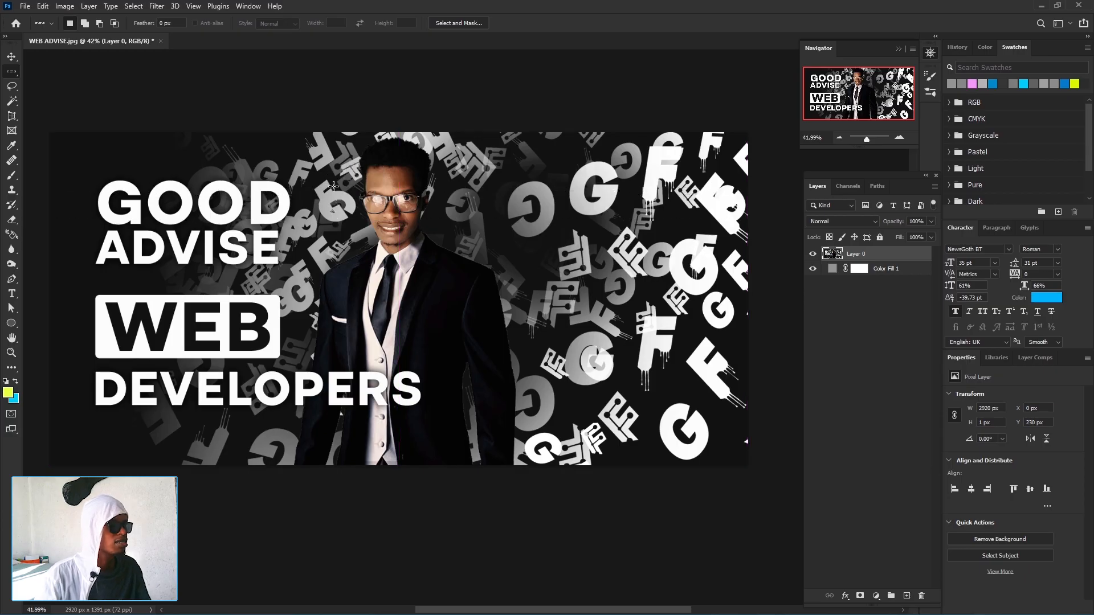
pyautogui.rightClick(362, 187)
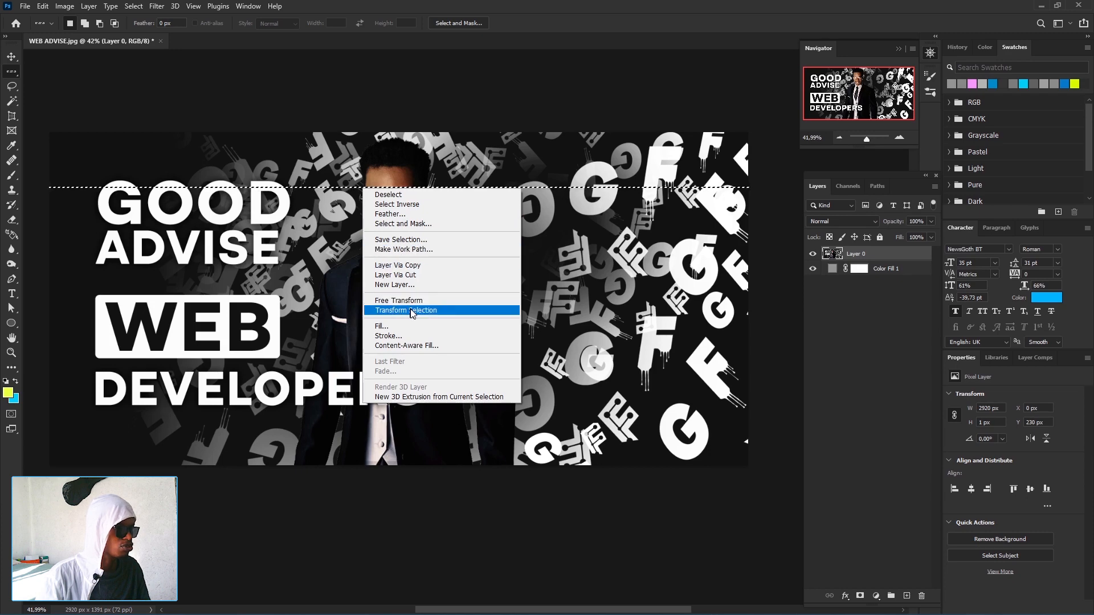
pyautogui.click(431, 312)
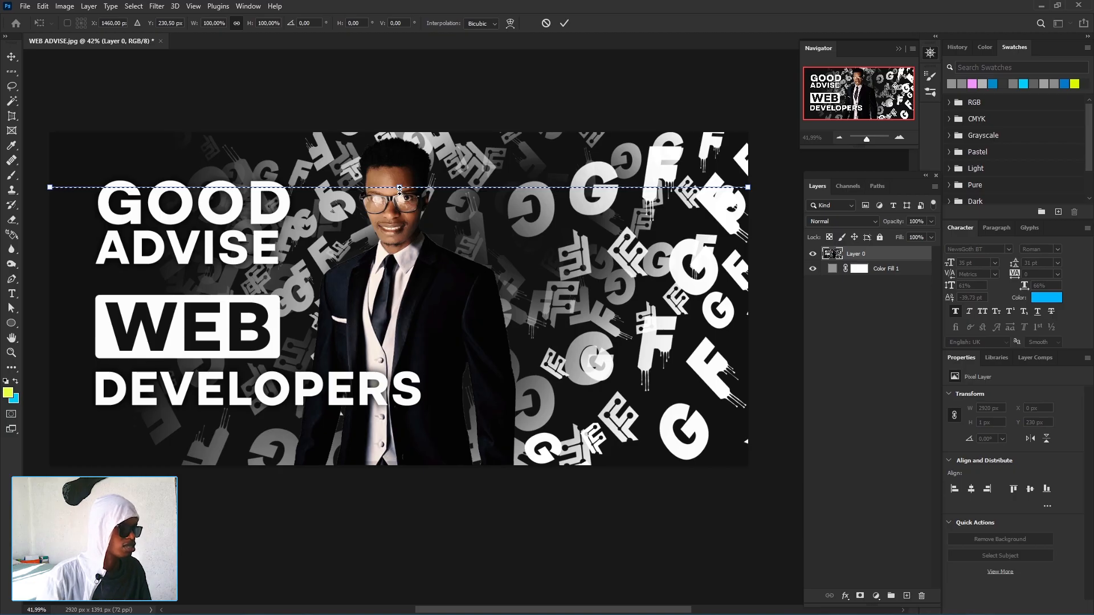
pyautogui.moveTo(399, 190); pyautogui.dragTo(399, 222)
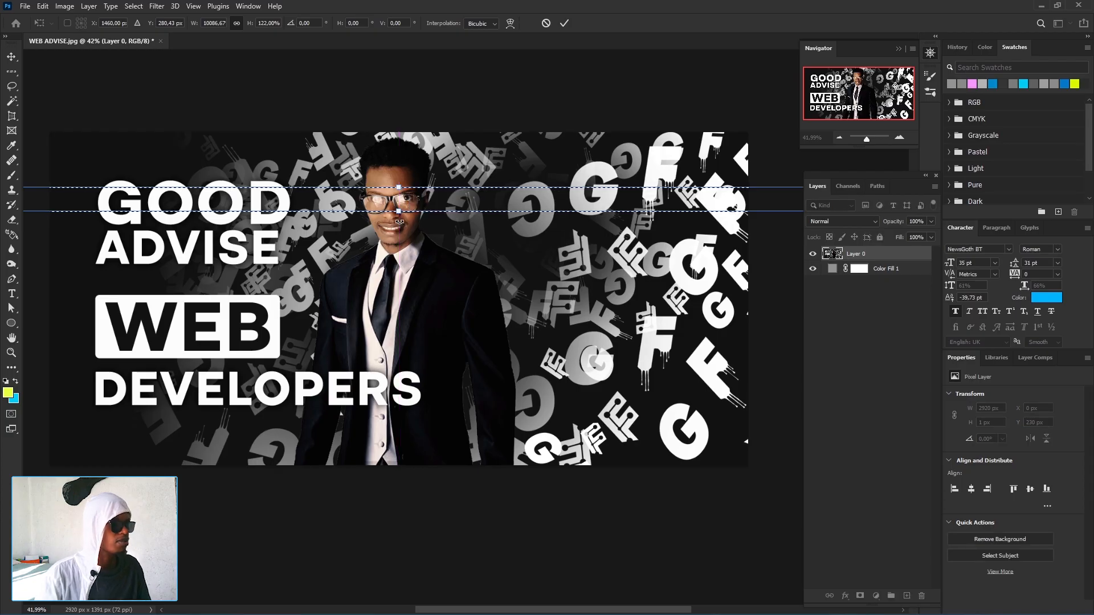
pyautogui.click(563, 23)
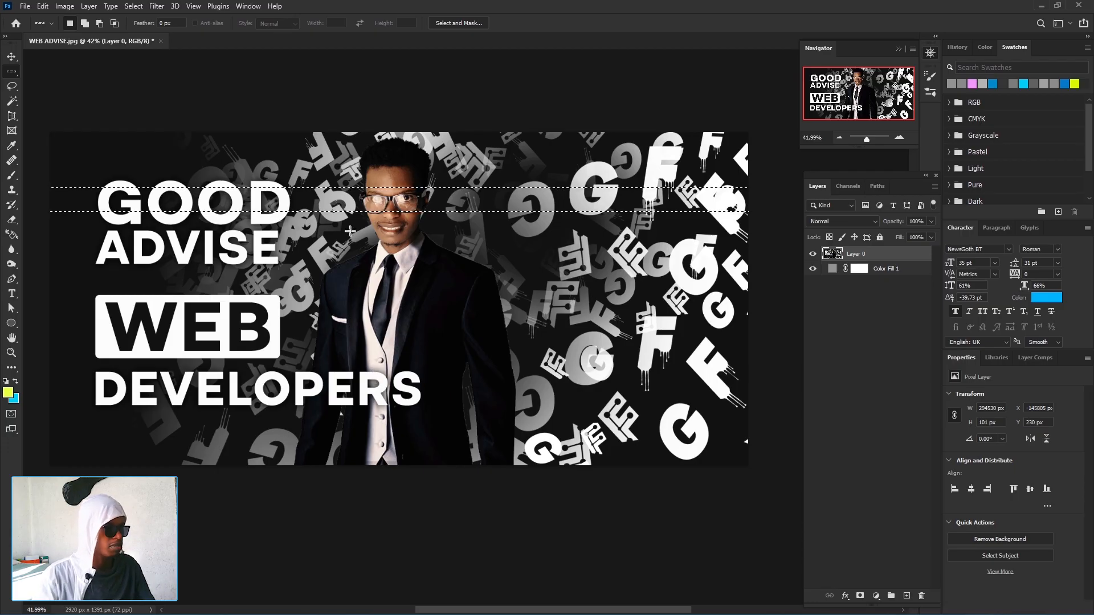
pyautogui.rightClick(391, 197)
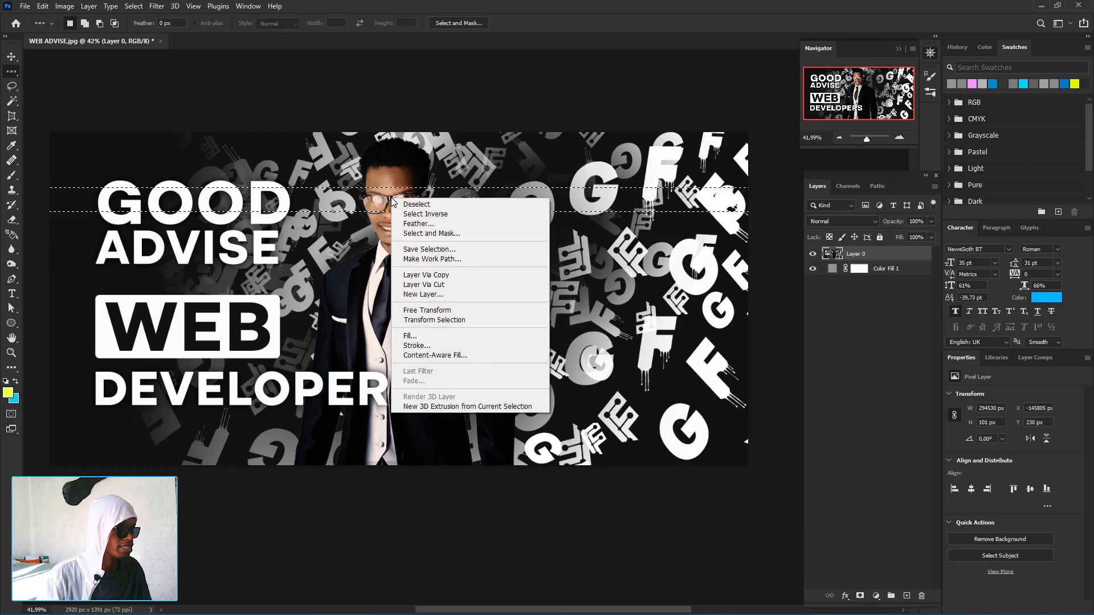
pyautogui.click(454, 276)
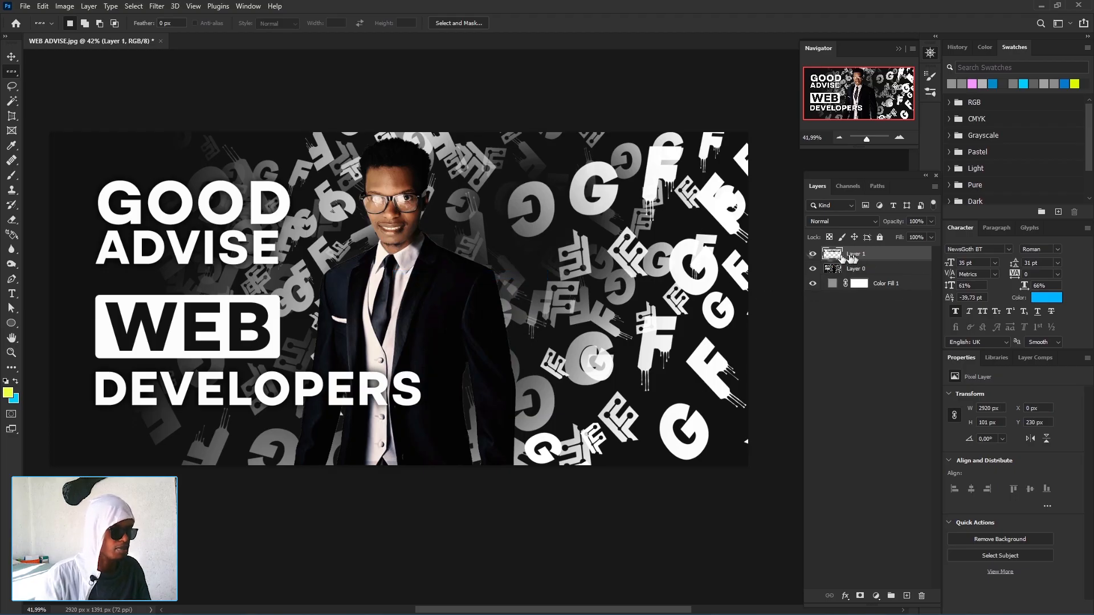
pyautogui.hotkey('ctrl', 'z')
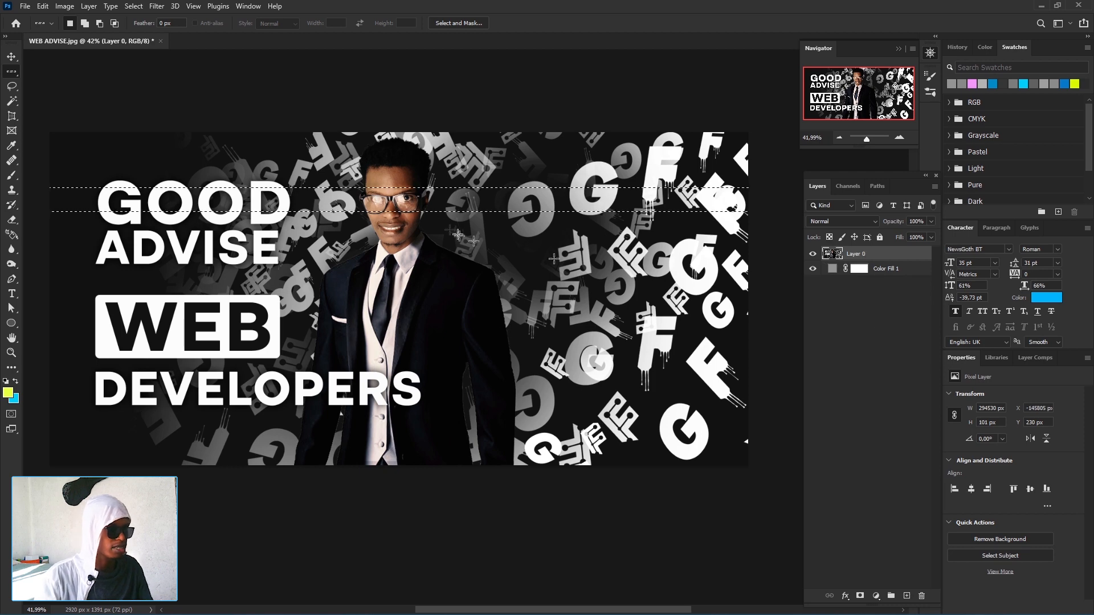
# Copy the selected band to its own layer to preview it over the grey fill, and delete that layer.
pyautogui.rightClick(393, 204)
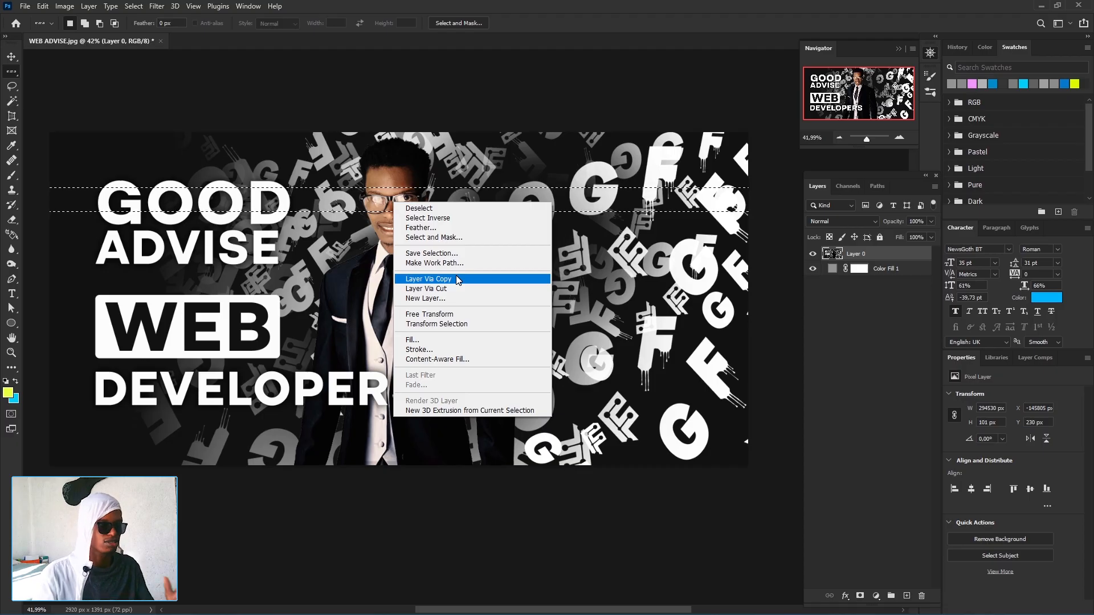
pyautogui.click(457, 277)
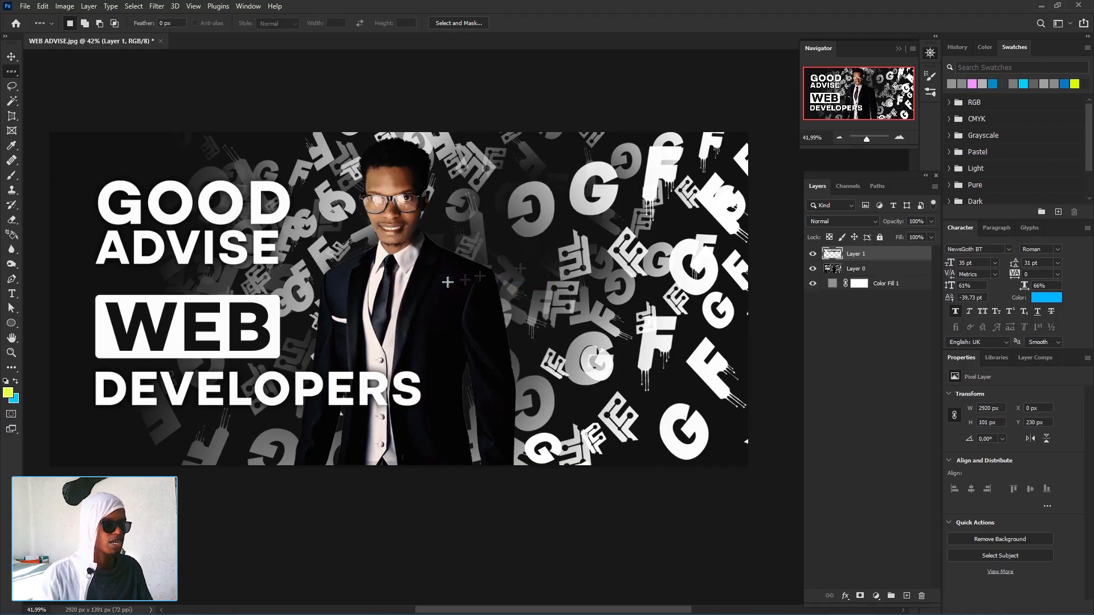
pyautogui.click(813, 269)
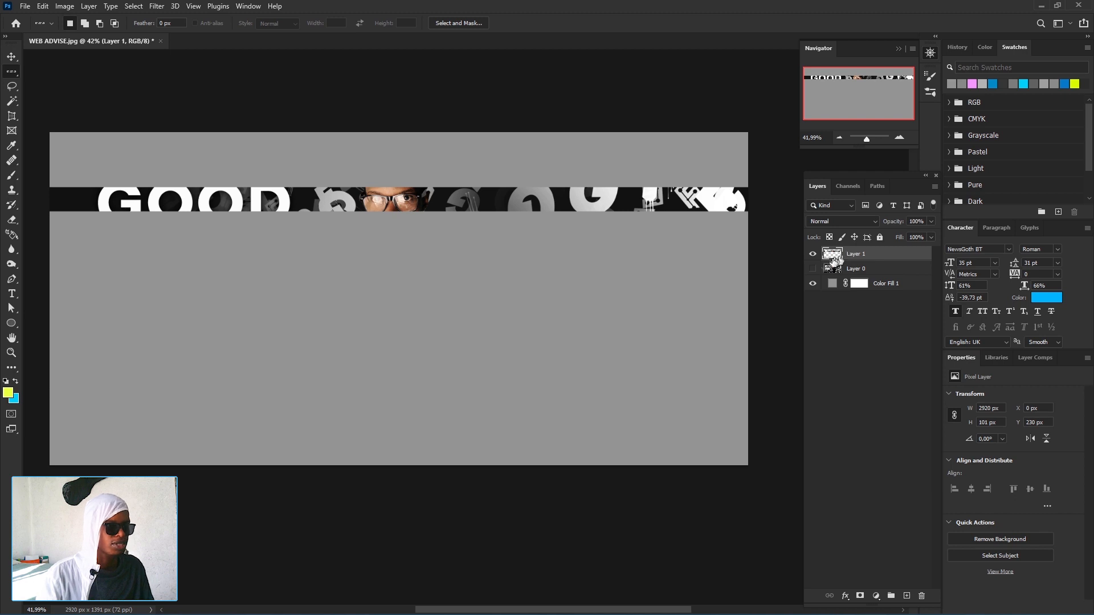
pyautogui.click(813, 269)
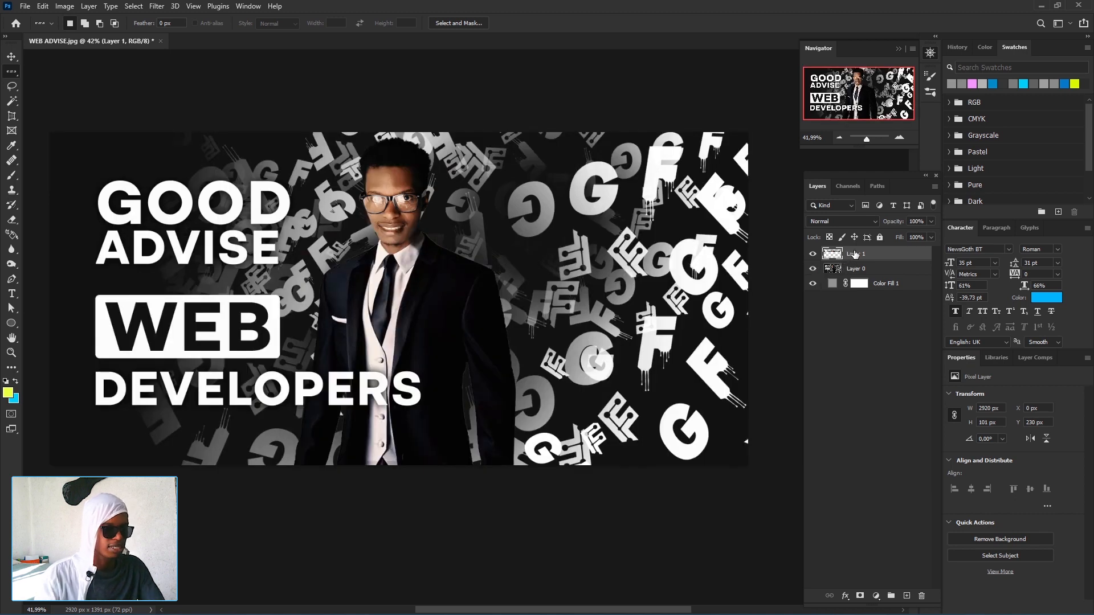
pyautogui.press('Delete')
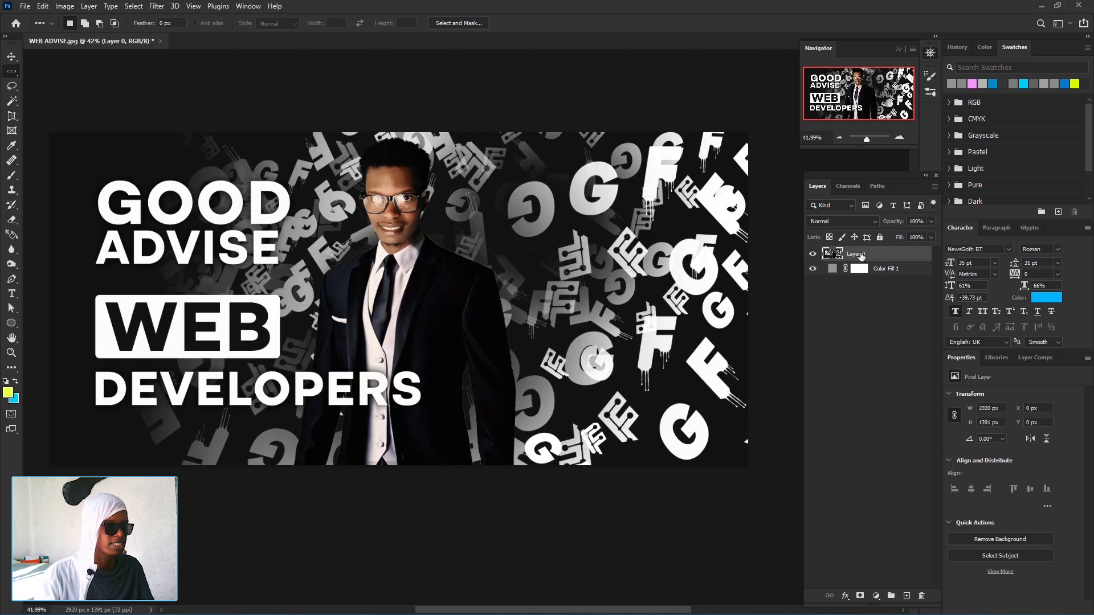
# Select a one-pixel column beside the man at X 1046 px with the Single Column Marquee Tool.
pyautogui.rightClick(14, 74)
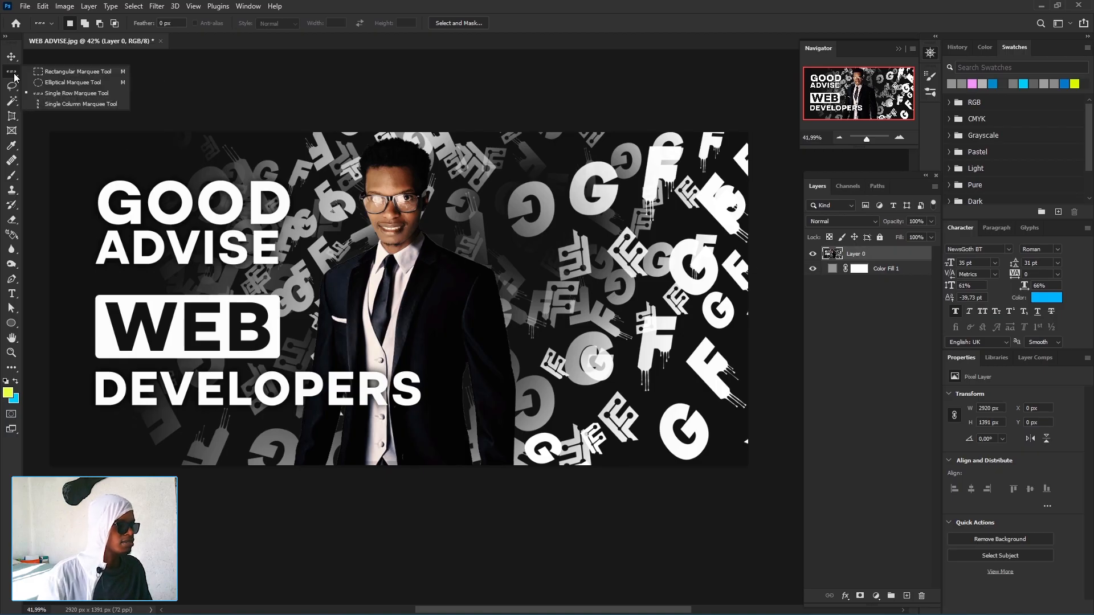
pyautogui.click(104, 103)
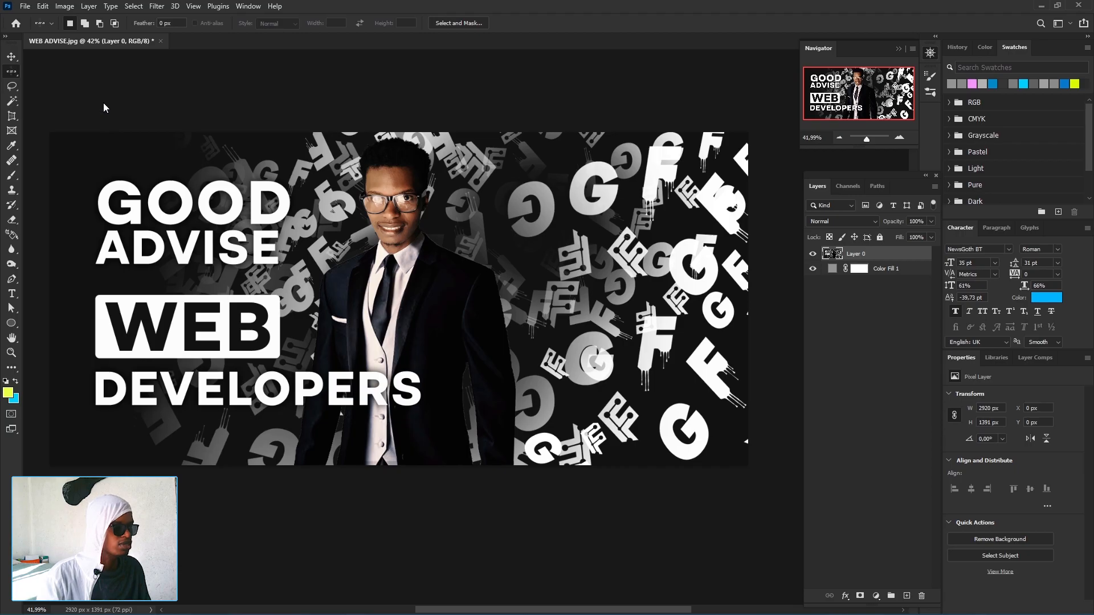
pyautogui.click(300, 220)
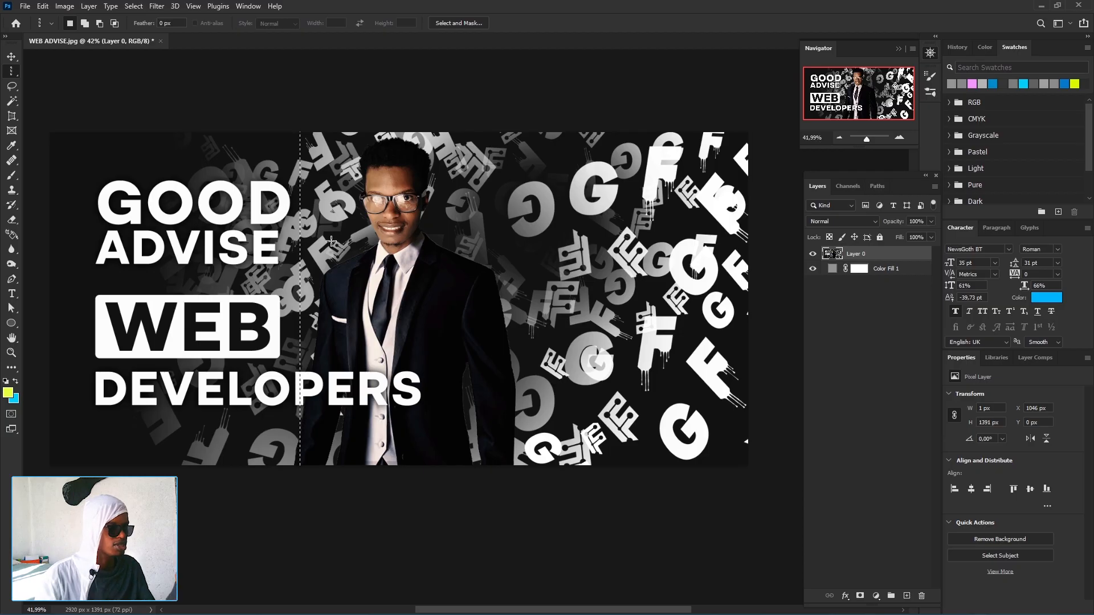
# Widen a column selection at X 1336 px to about 203 px with Transform Selection, and add another single column over the man's jacket.
pyautogui.rightClick(369, 242)
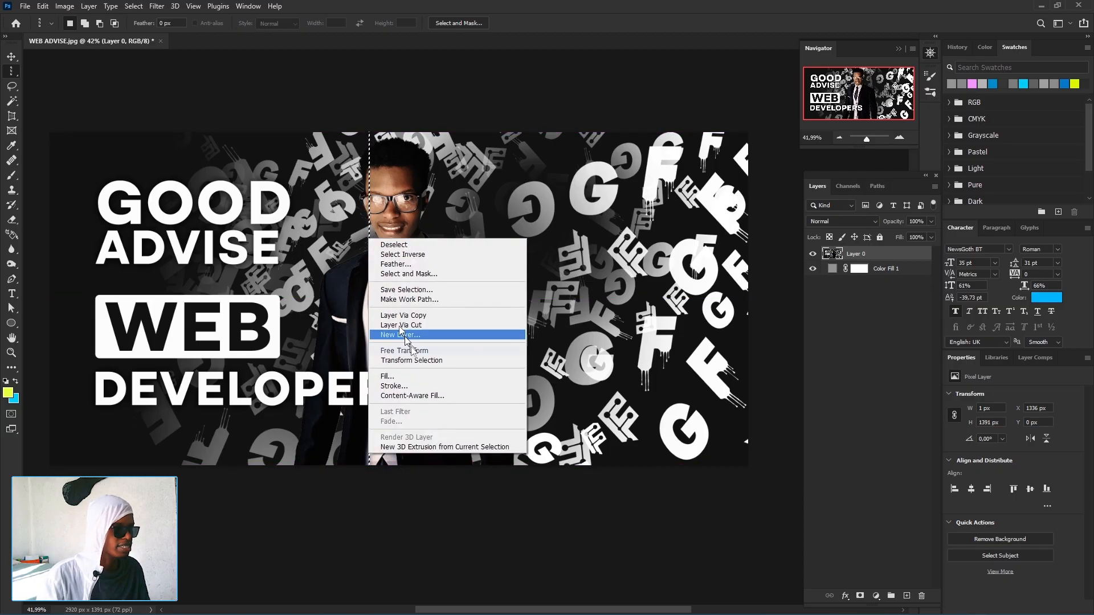
pyautogui.click(431, 360)
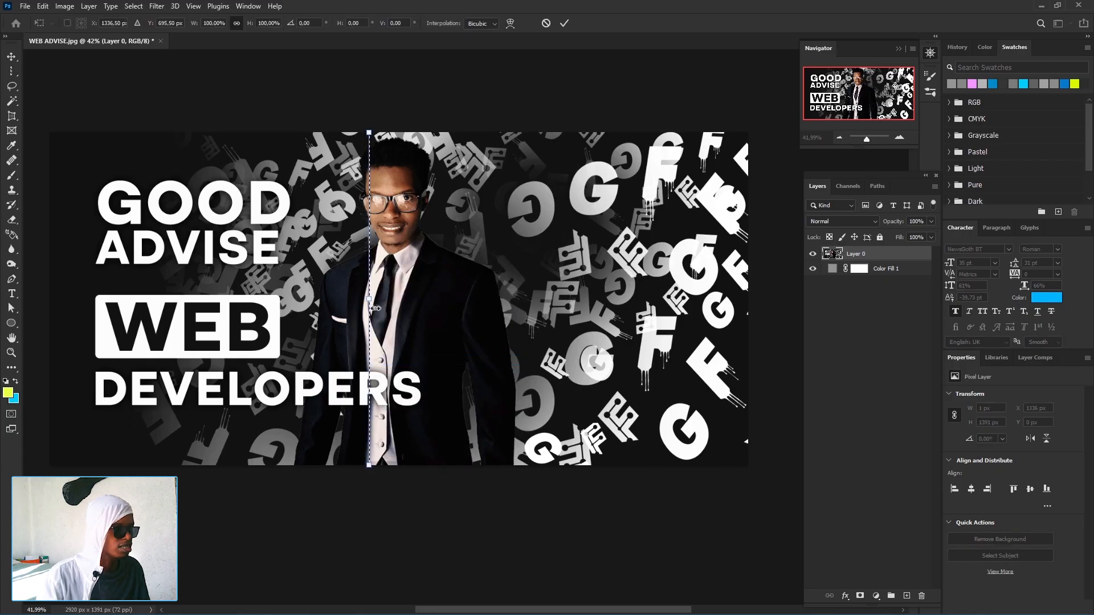
pyautogui.moveTo(369, 299); pyautogui.dragTo(433, 297)
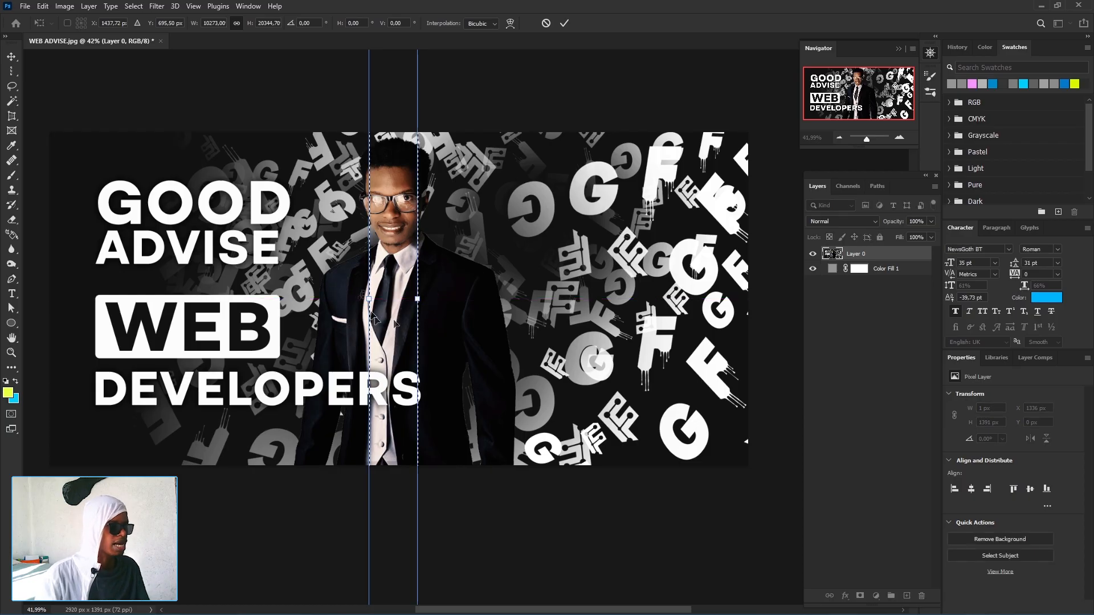
pyautogui.click(565, 23)
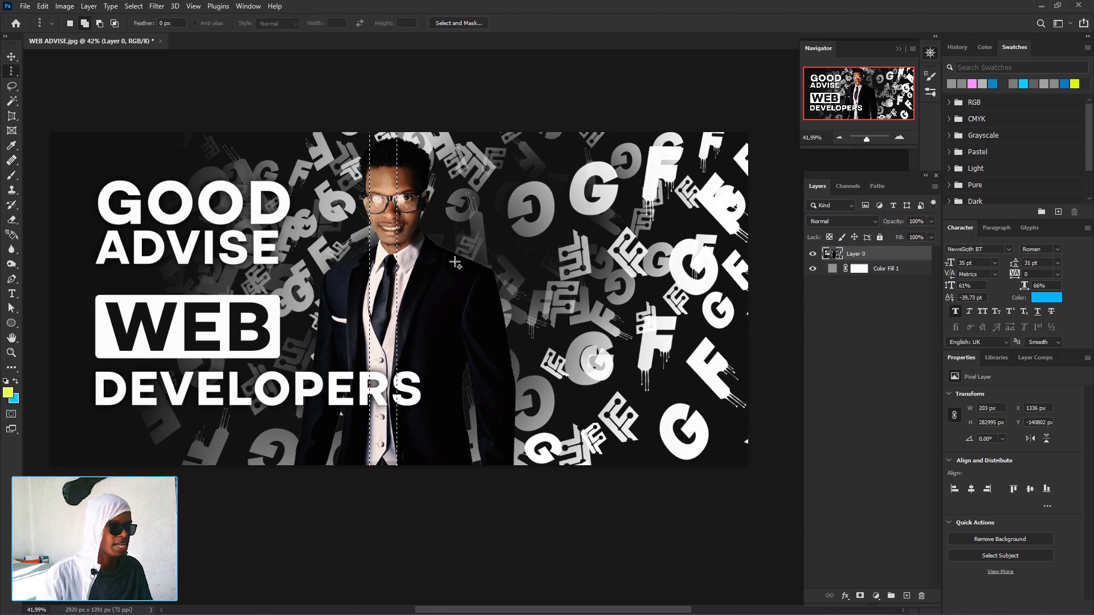
pyautogui.moveTo(461, 266); pyautogui.dragTo(483, 265)
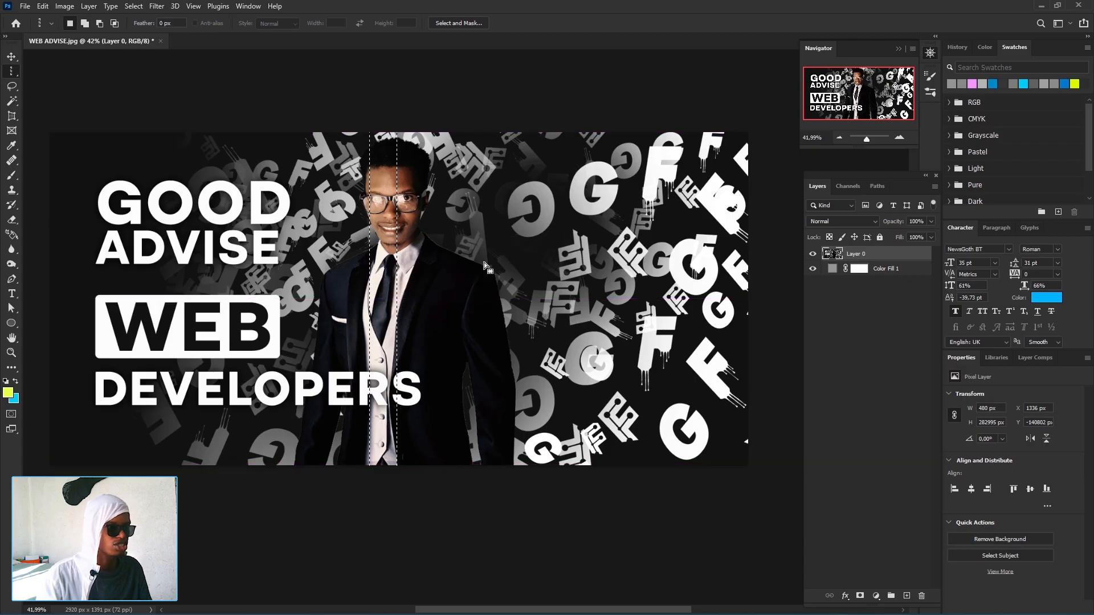
# Select a single column at X 1331 px over the man and widen it with Transform Selection to about 194 px.
pyautogui.click(469, 264)
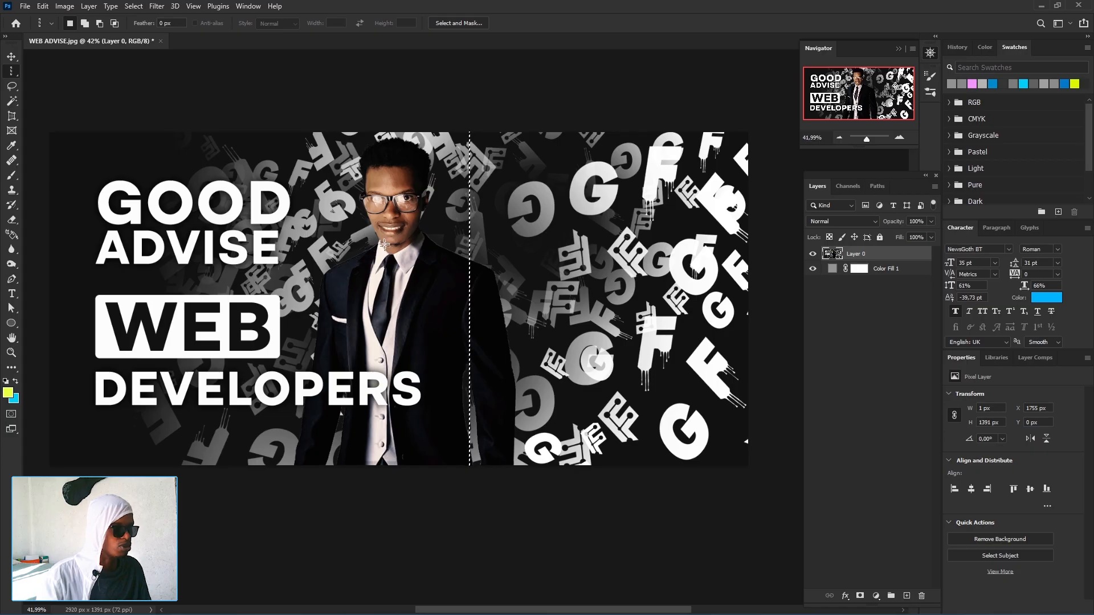
pyautogui.click(368, 256)
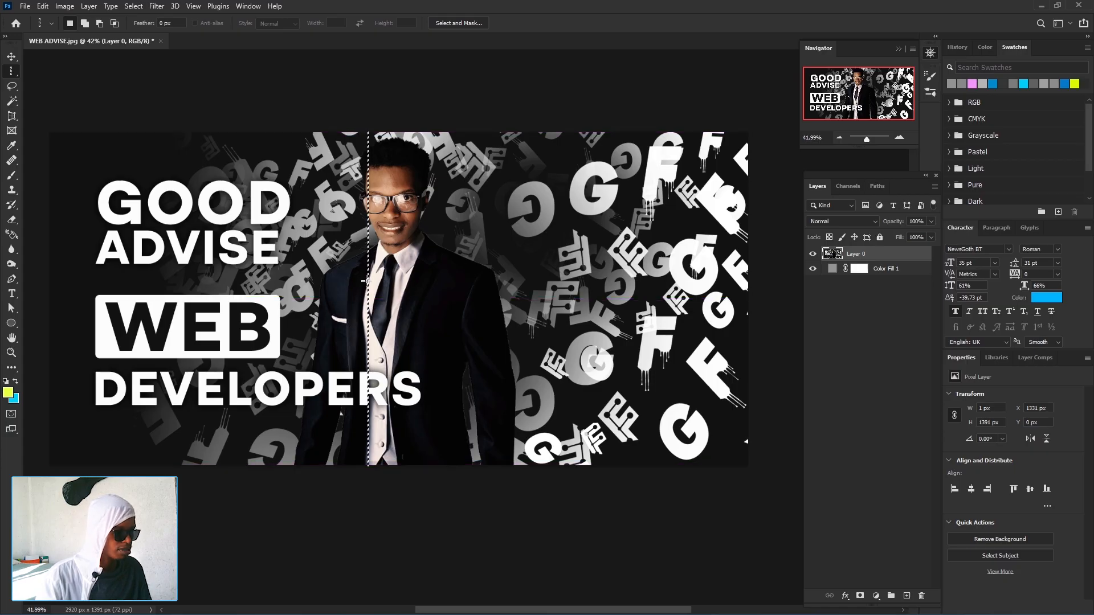
pyautogui.rightClick(369, 280)
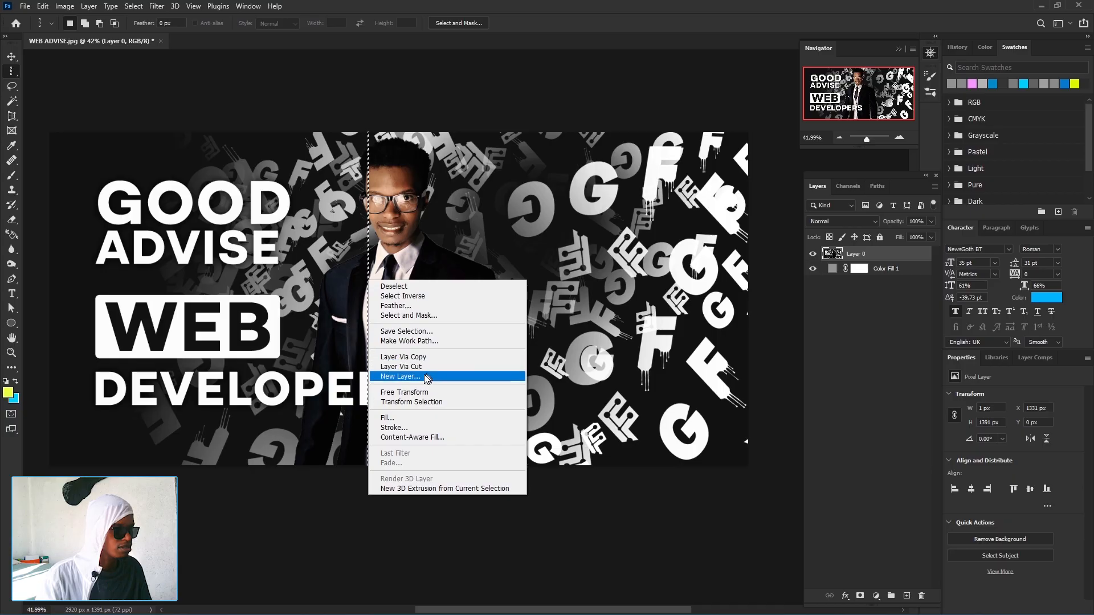
pyautogui.click(439, 403)
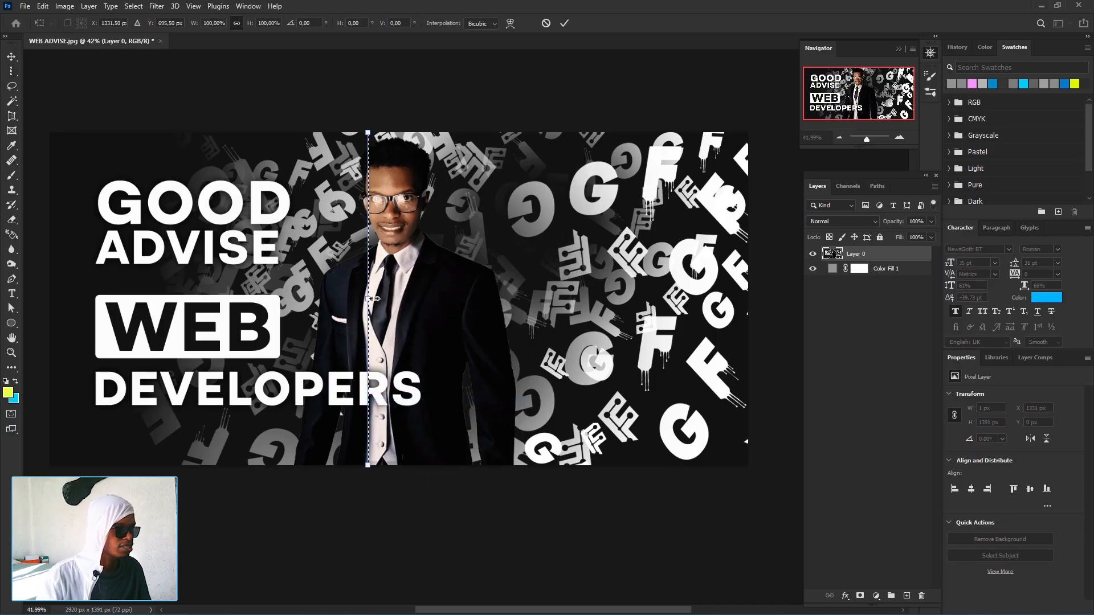
pyautogui.moveTo(370, 299); pyautogui.dragTo(416, 298)
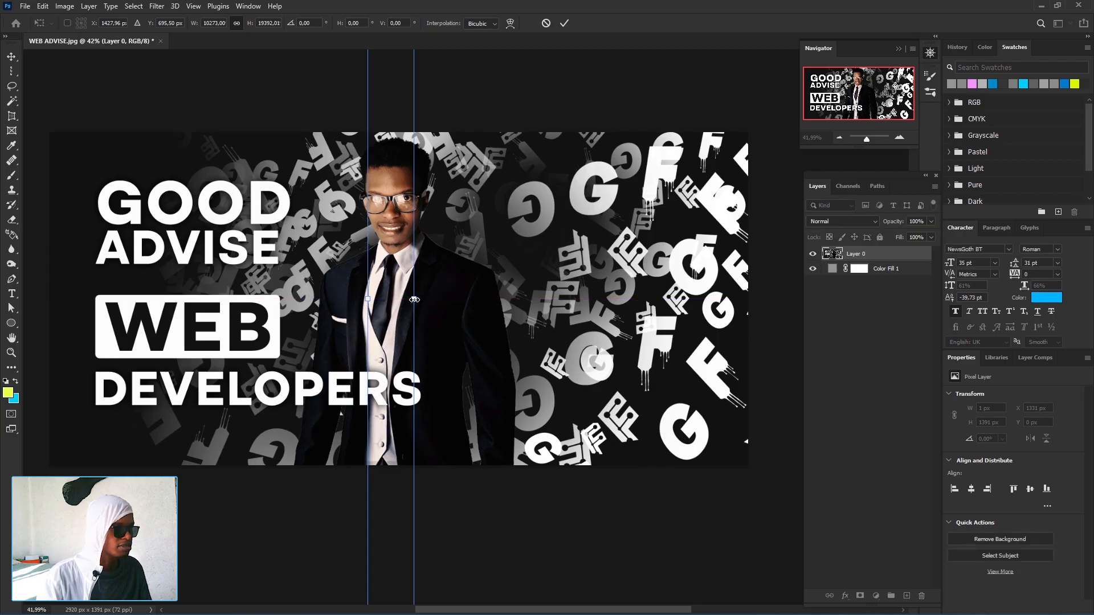
pyautogui.click(564, 23)
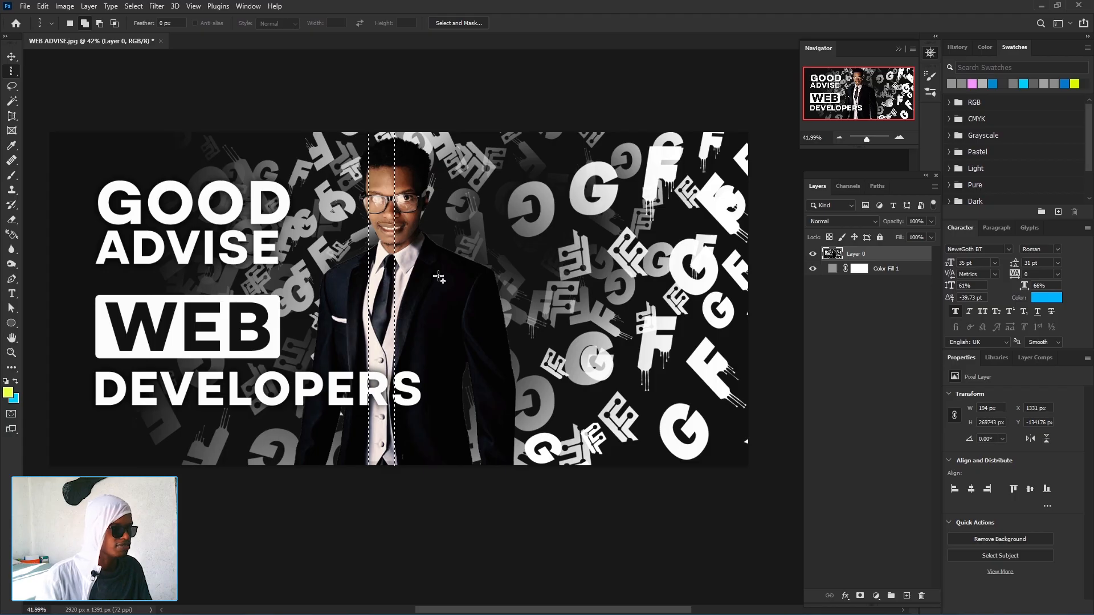
# Add four single columns to the selection, spaced from the man's jacket across the letter pattern beside him.
pyautogui.keyDown('shift'); pyautogui.click(459, 278); pyautogui.keyUp('shift')
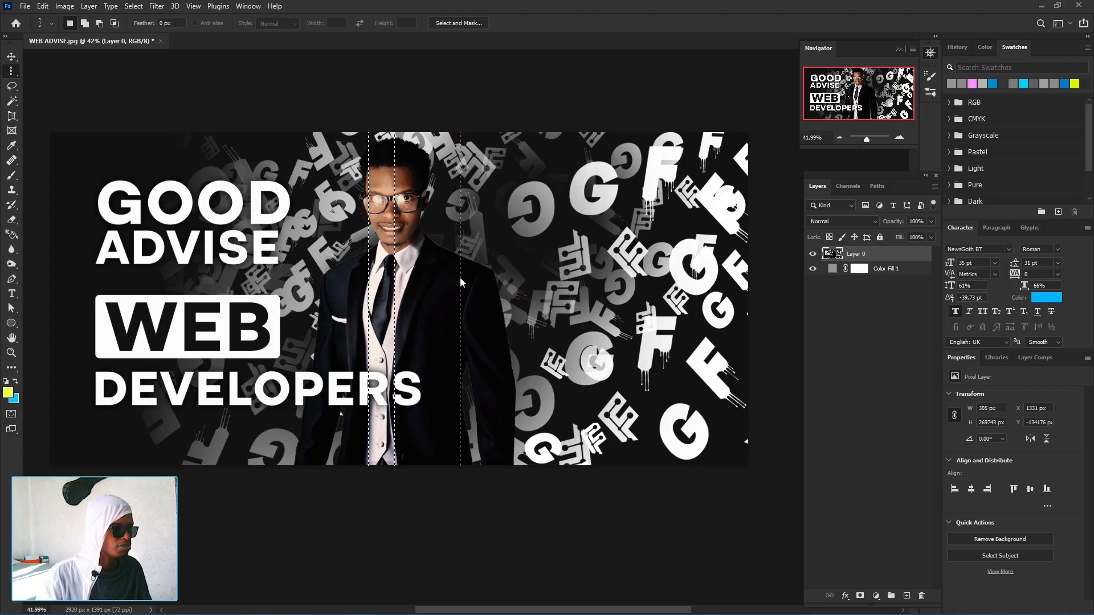
pyautogui.keyDown('shift'); pyautogui.click(529, 284); pyautogui.keyUp('shift')
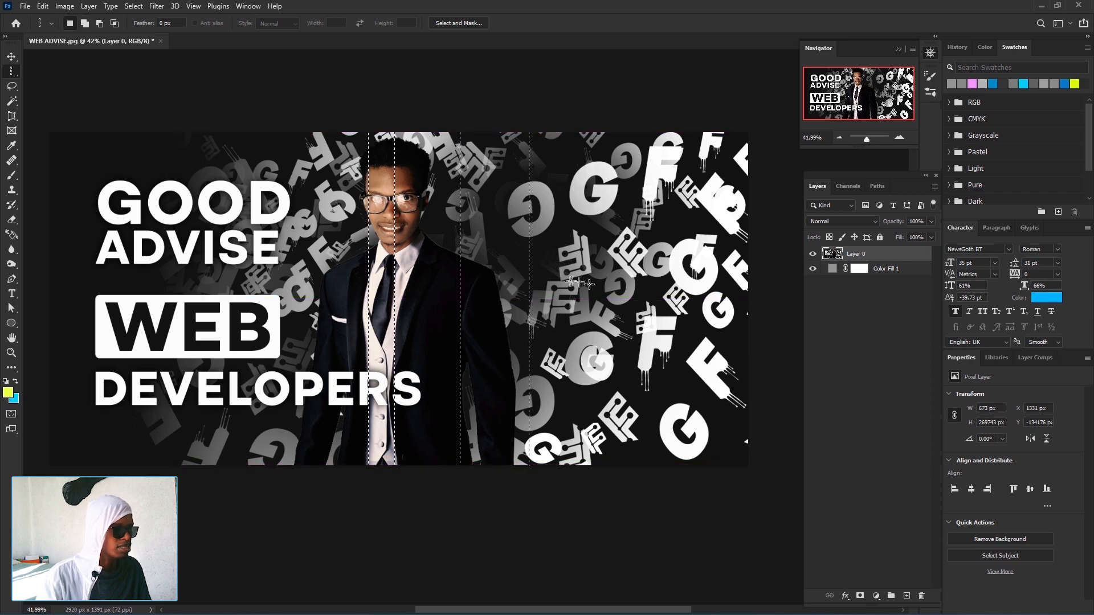
pyautogui.keyDown('shift'); pyautogui.click(589, 320); pyautogui.keyUp('shift')
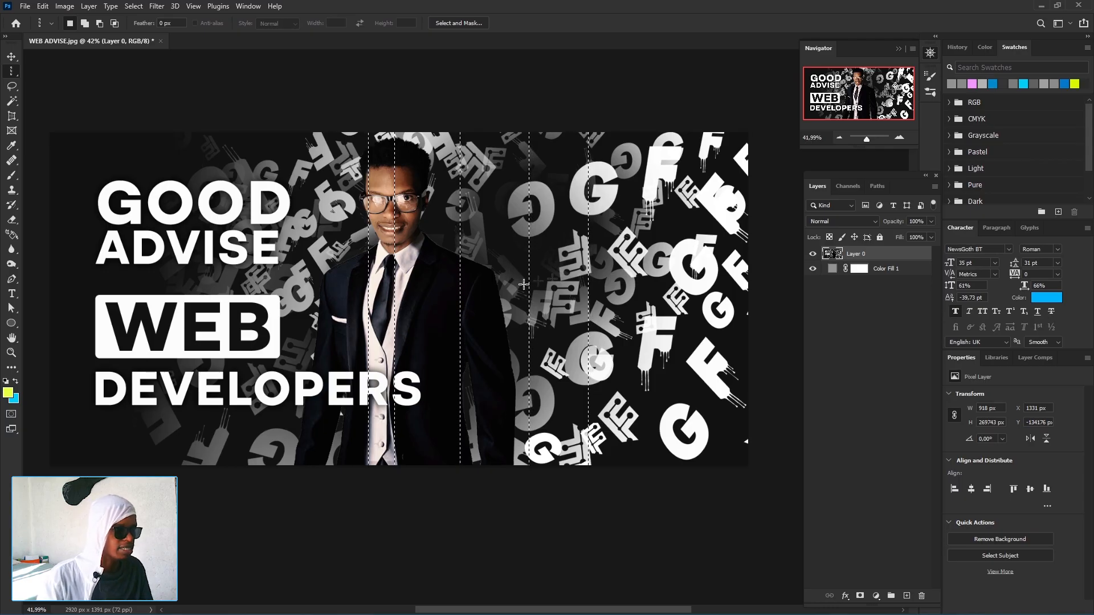
pyautogui.keyDown('shift'); pyautogui.click(612, 300); pyautogui.keyUp('shift')
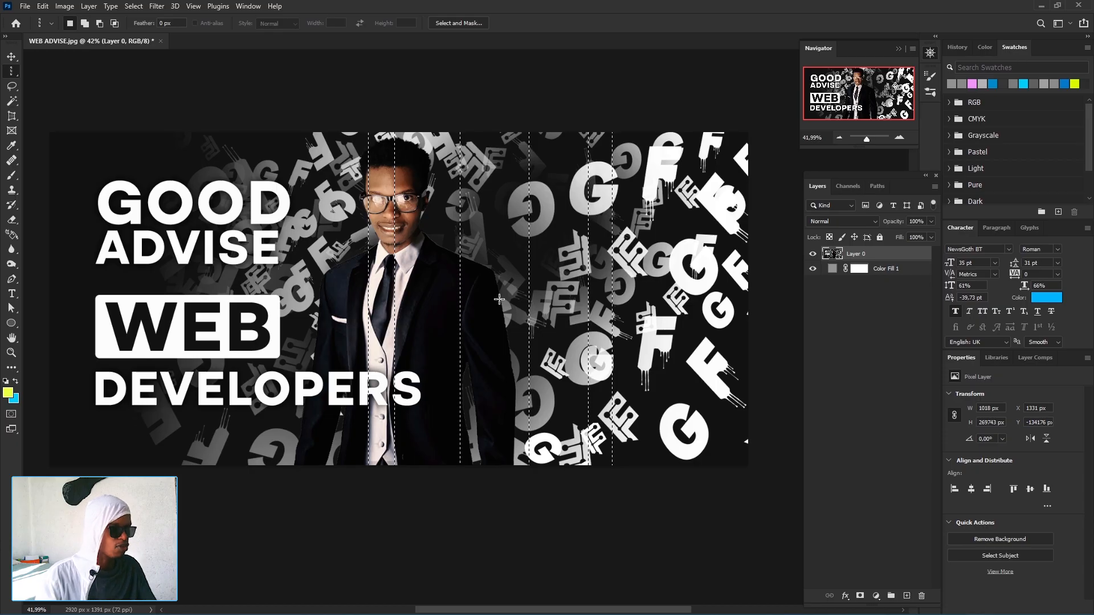
# Scale the combined column selection with Transform Selection to about 110.53%, making it about 1125 px wide.
pyautogui.rightClick(482, 291)
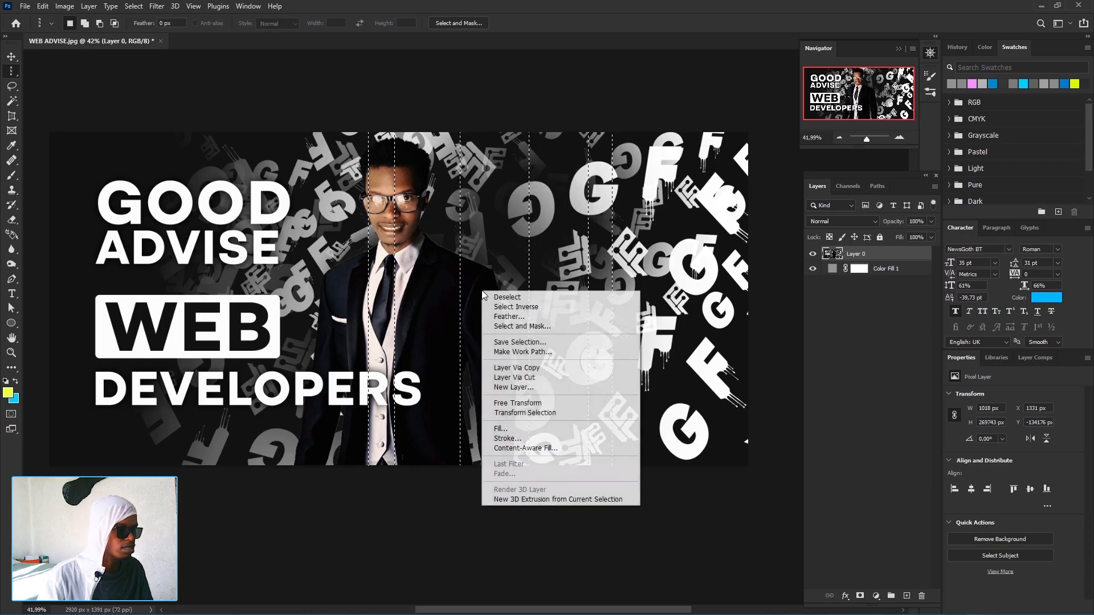
pyautogui.click(549, 414)
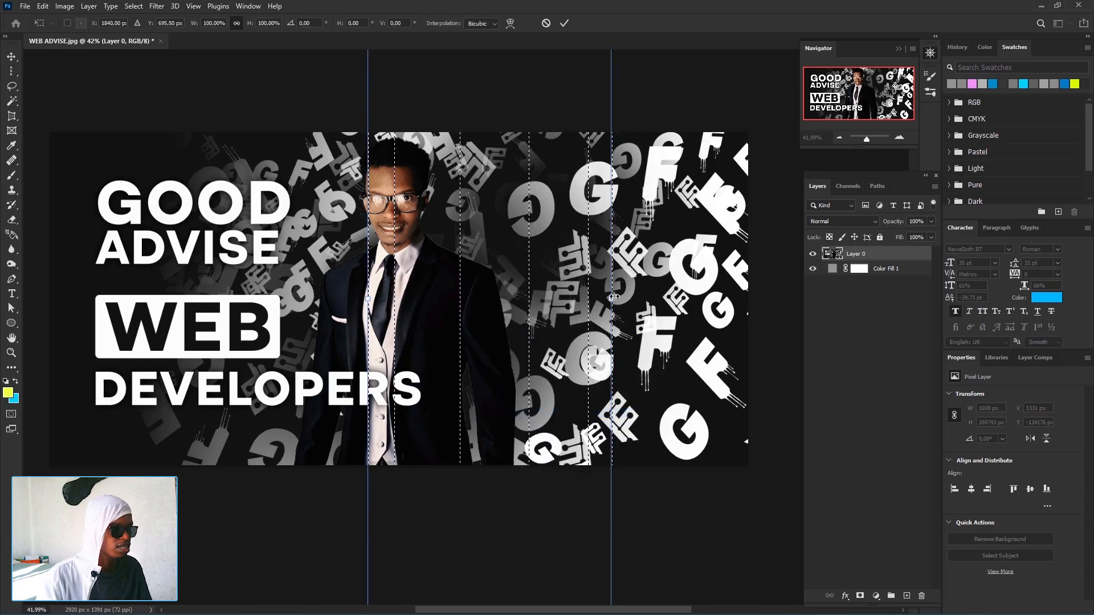
pyautogui.moveTo(613, 297); pyautogui.dragTo(673, 293)
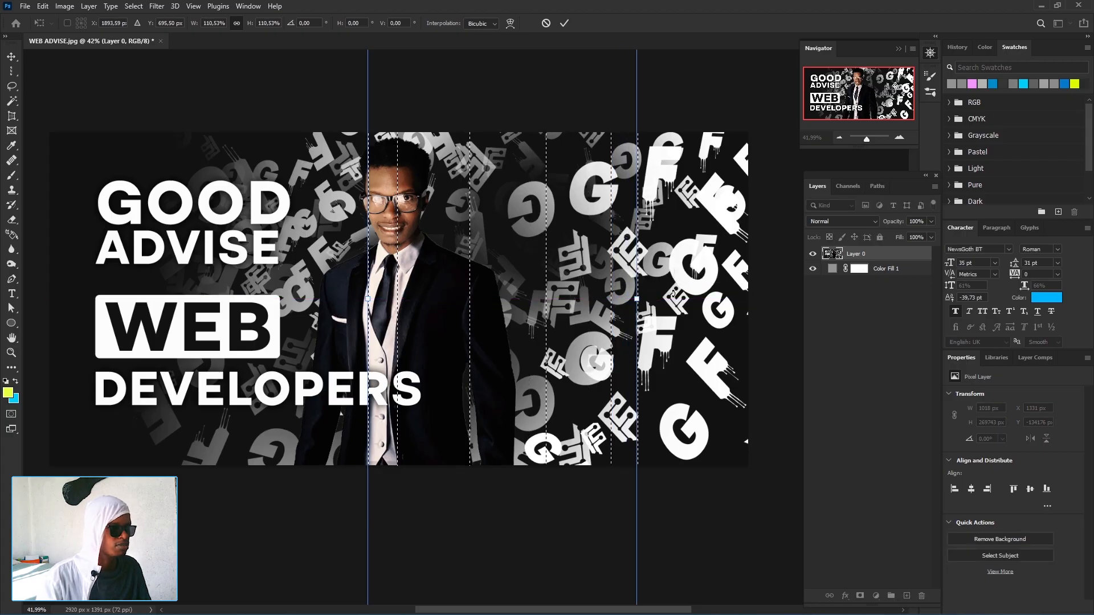
pyautogui.click(565, 24)
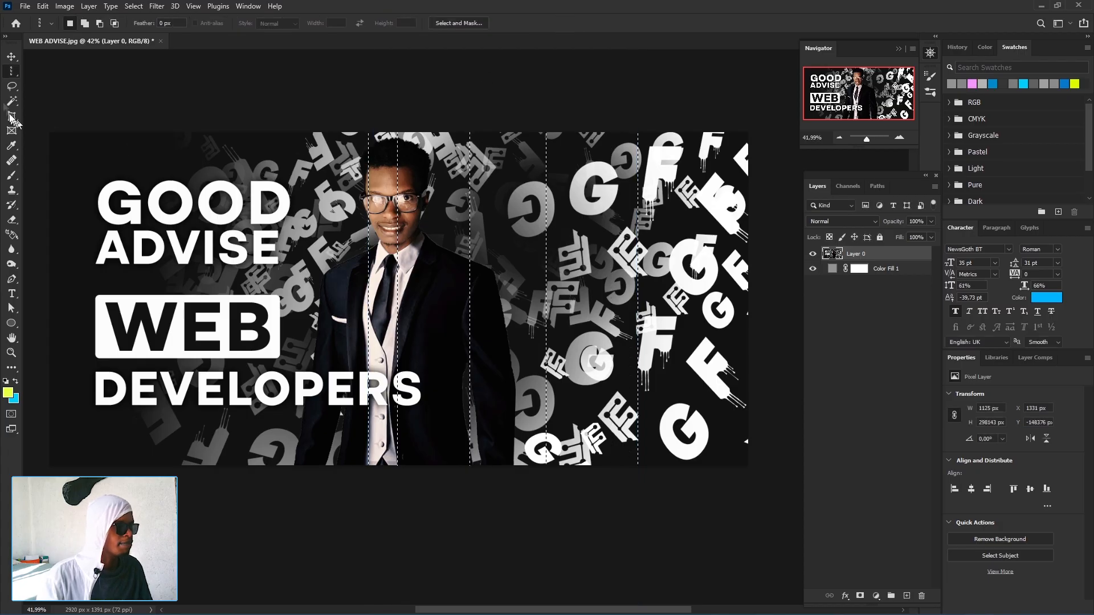
# Activate the Single Row Marquee Tool and copy the selected columns to their own layer.
pyautogui.rightClick(11, 72)
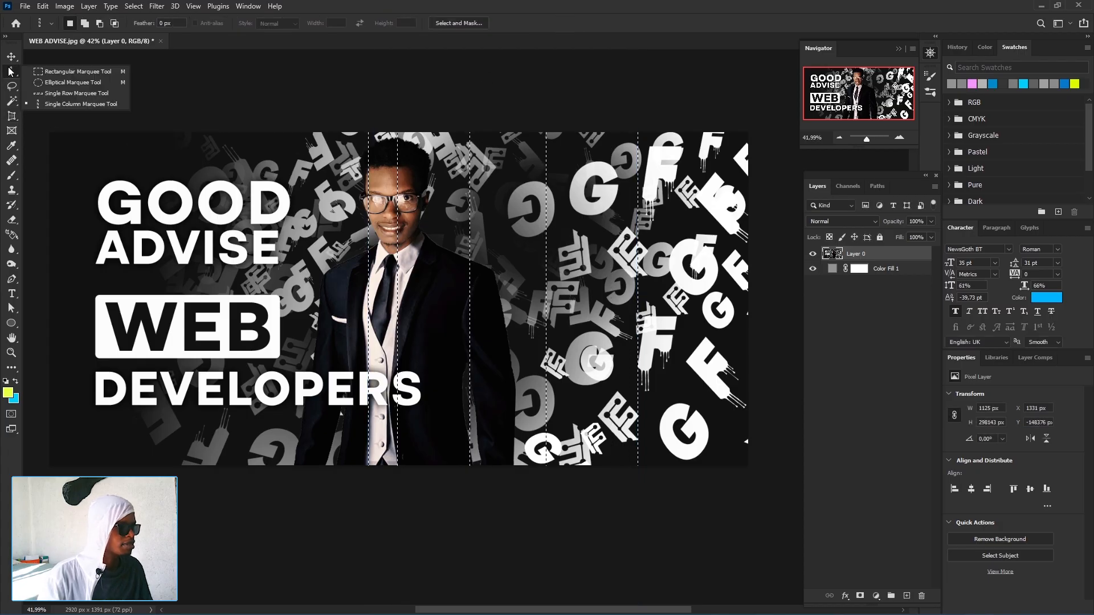
pyautogui.click(77, 93)
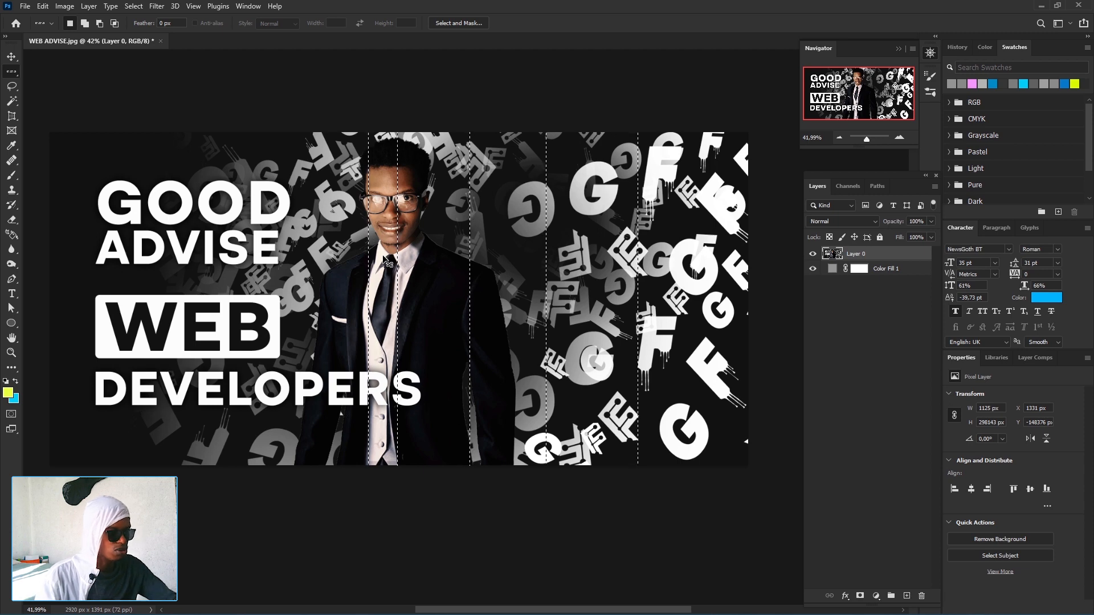
pyautogui.hotkey('ctrl', 'j')
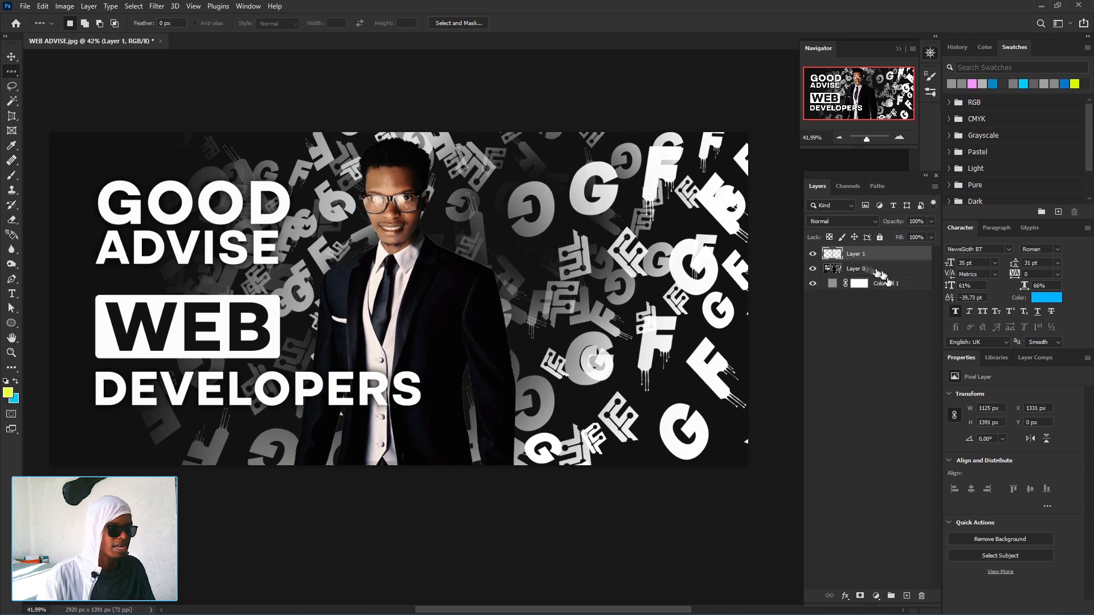
# On Layer 0, select a single row at Y 242 px above the man's glasses and extend it with Transform Selection to about 98 px high.
pyautogui.click(857, 271)
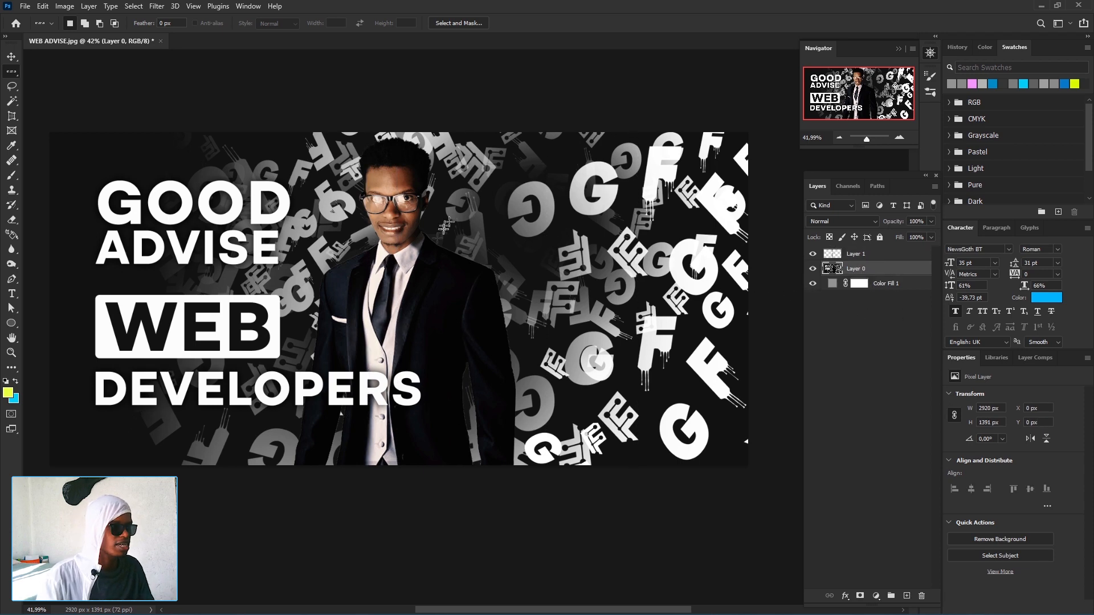
pyautogui.rightClick(17, 77)
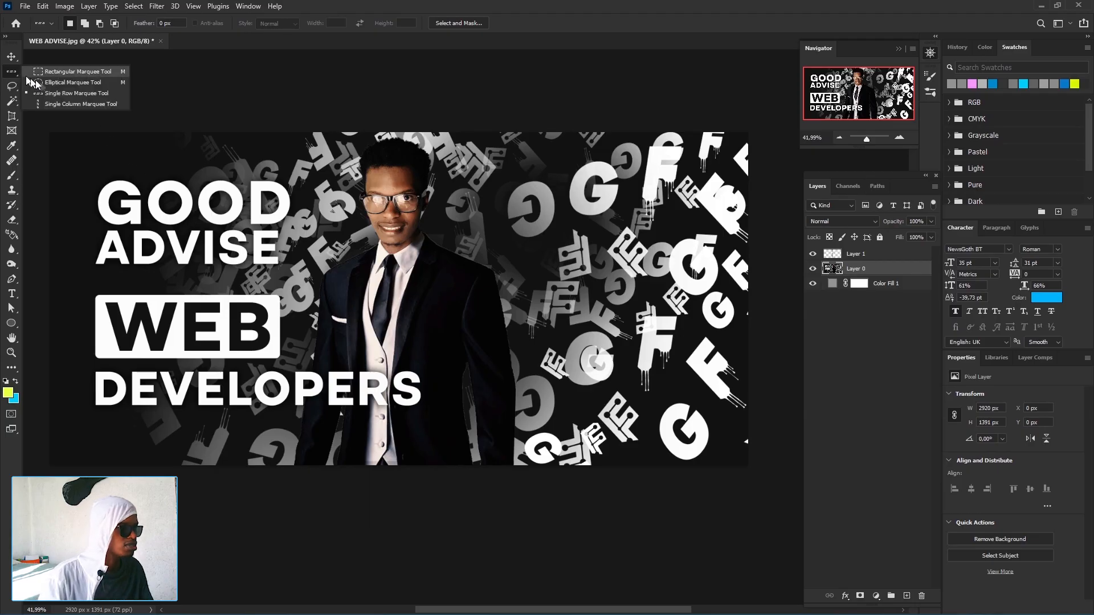
pyautogui.click(70, 94)
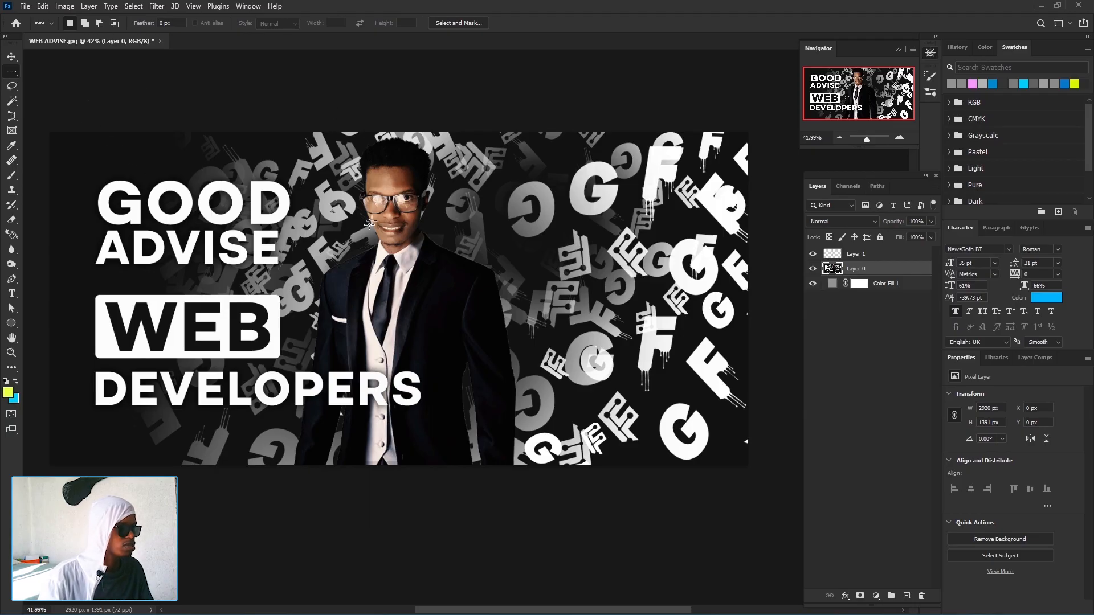
pyautogui.click(314, 190)
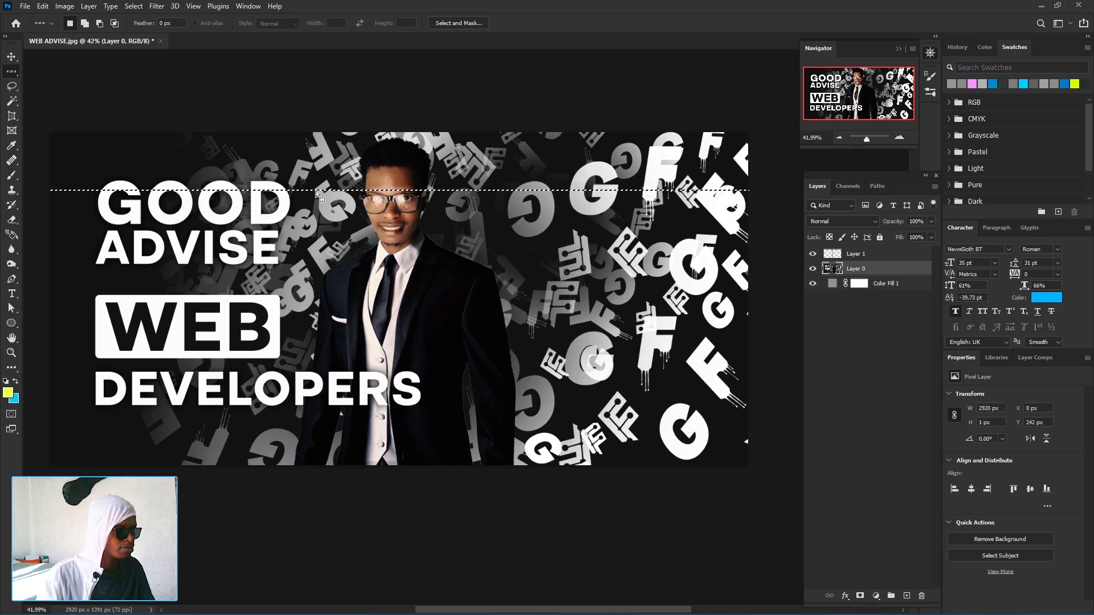
pyautogui.rightClick(316, 191)
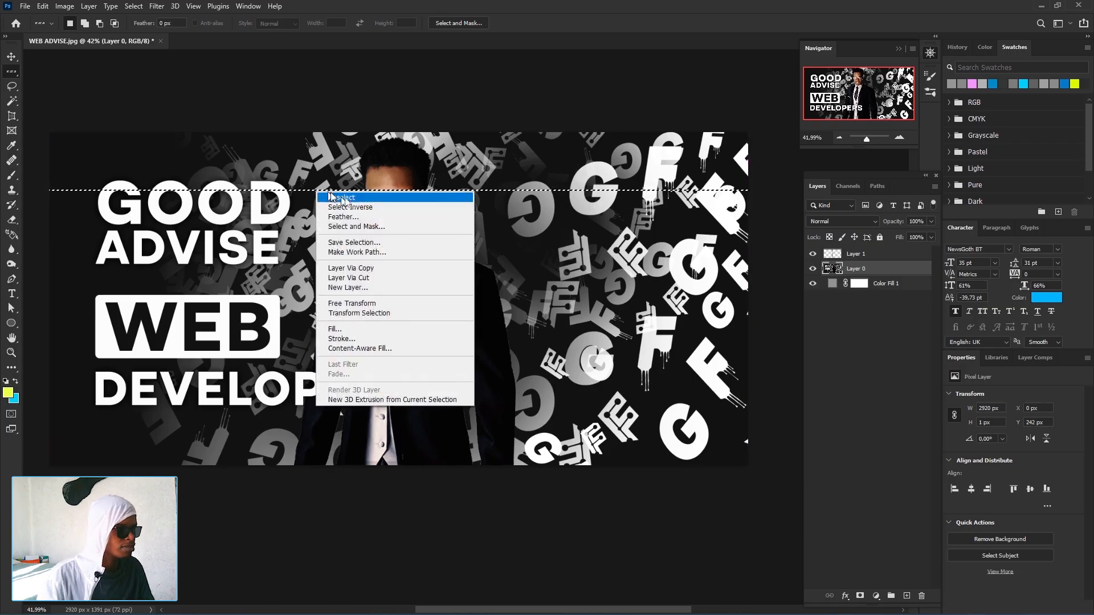
pyautogui.click(373, 313)
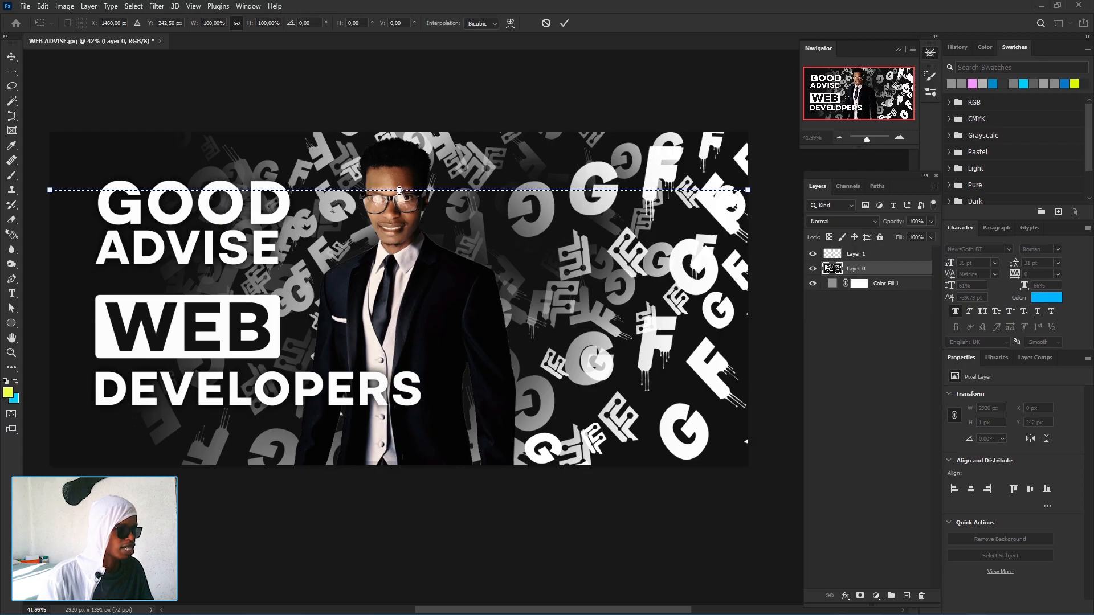
pyautogui.moveTo(398, 191); pyautogui.dragTo(398, 214)
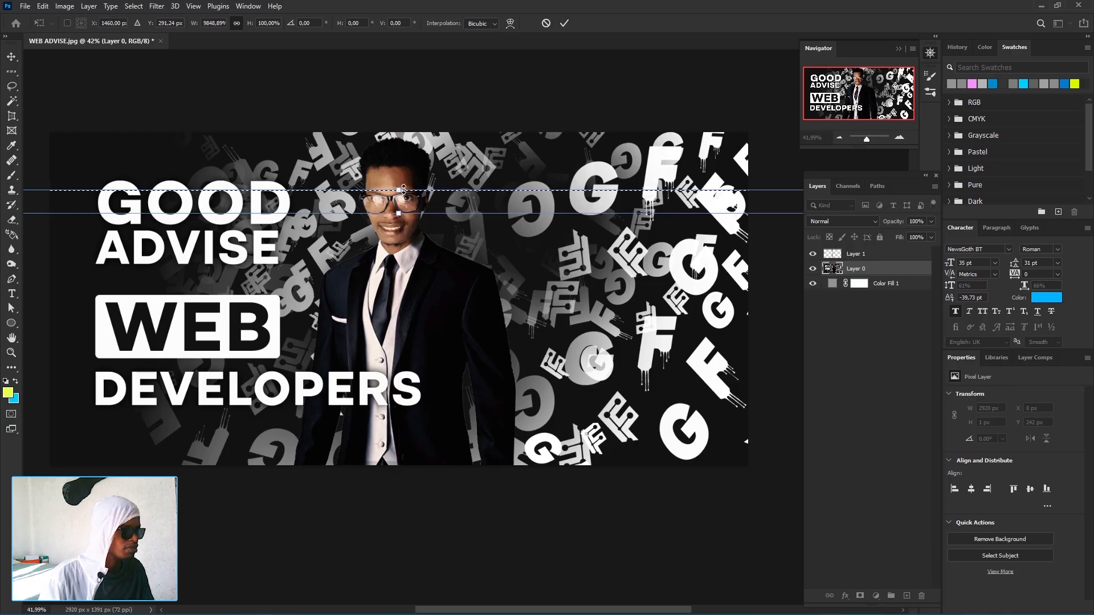
pyautogui.moveTo(400, 190); pyautogui.dragTo(401, 188)
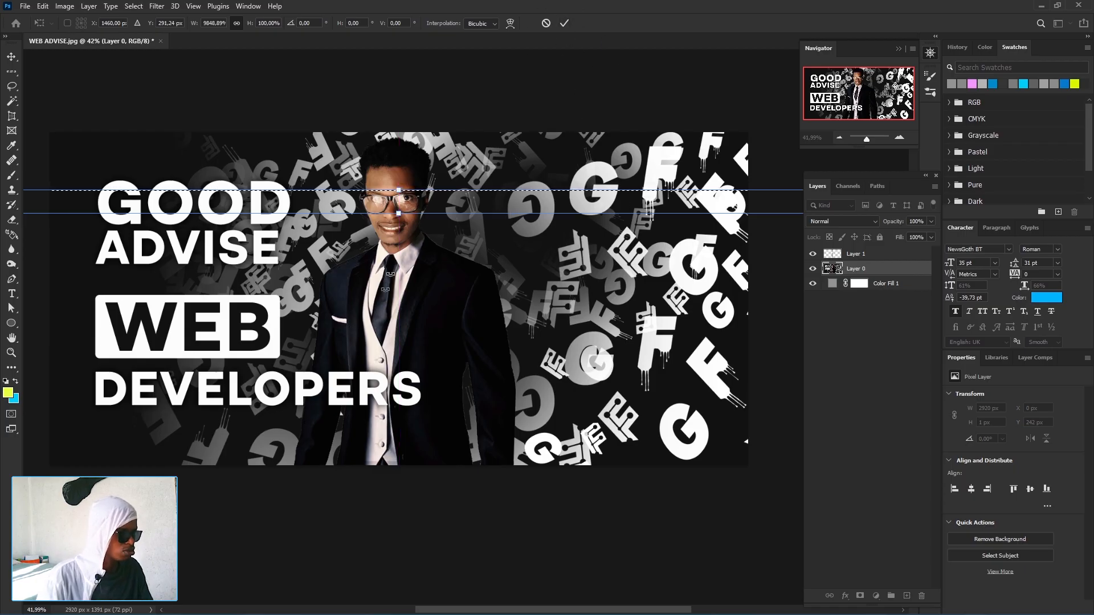
pyautogui.click(568, 24)
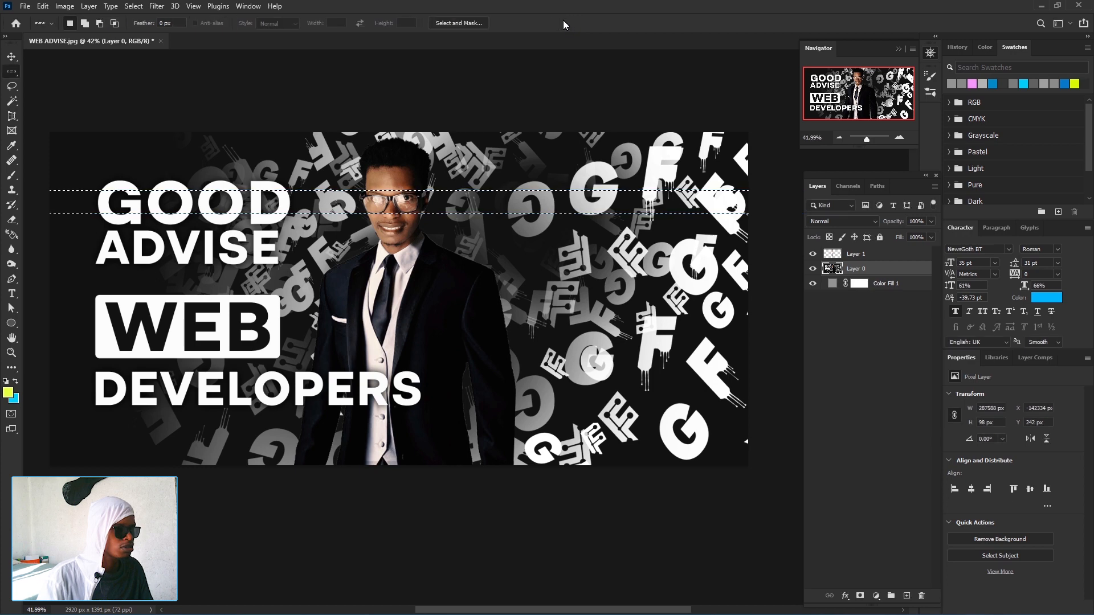
# Add a single row across the man's collar to the selection, and copy the selection to its own layer.
pyautogui.keyDown('shift'); pyautogui.click(388, 258); pyautogui.keyUp('shift')
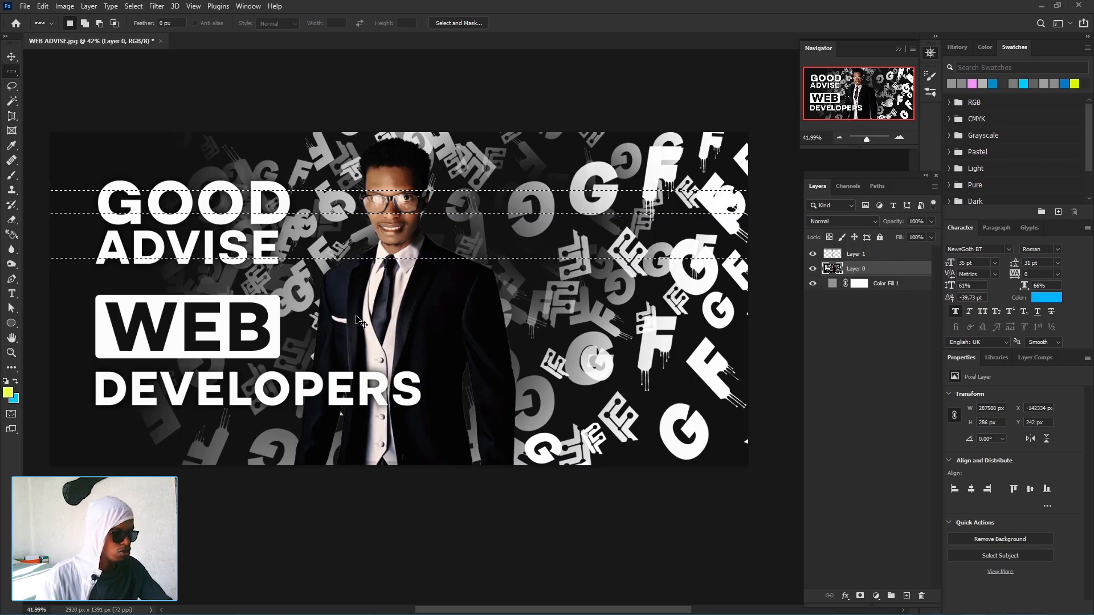
pyautogui.hotkey('ctrl', 'j')
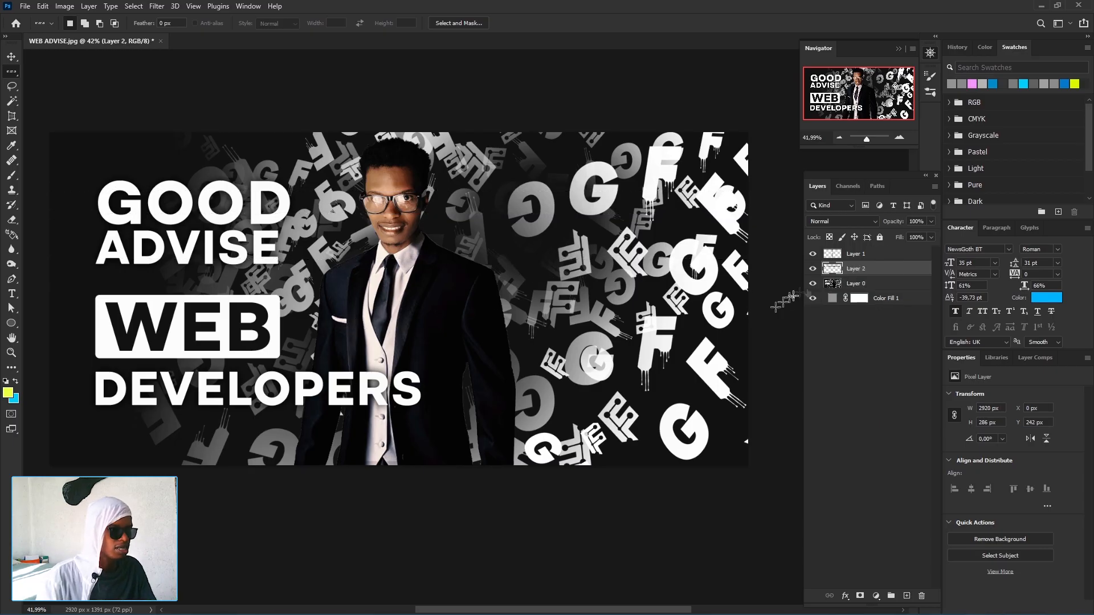
# On Layer 0, select a single row at Y 995 px above DEVELOPERS and extend it with Transform Selection to about 98 px high.
pyautogui.click(857, 285)
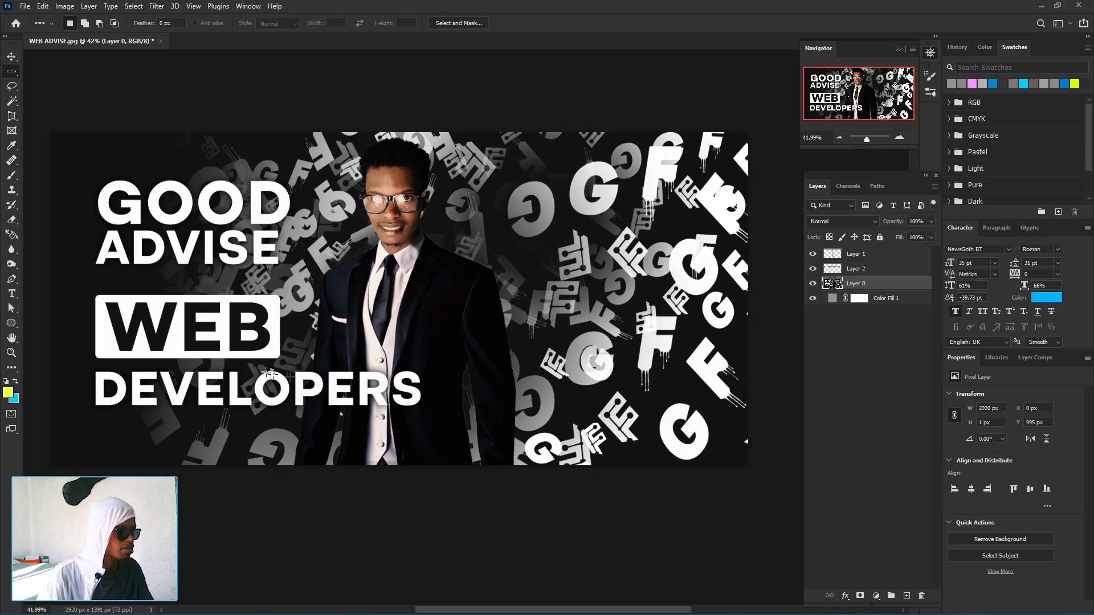
pyautogui.click(294, 371)
pyautogui.rightClick(314, 377)
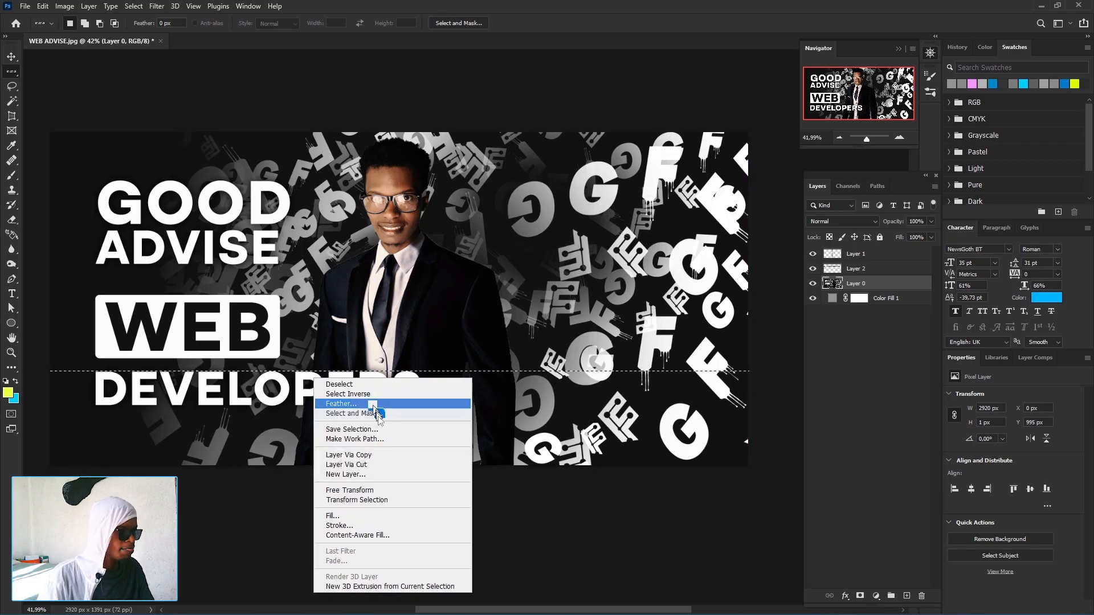
pyautogui.click(356, 499)
pyautogui.moveTo(400, 371); pyautogui.dragTo(399, 405)
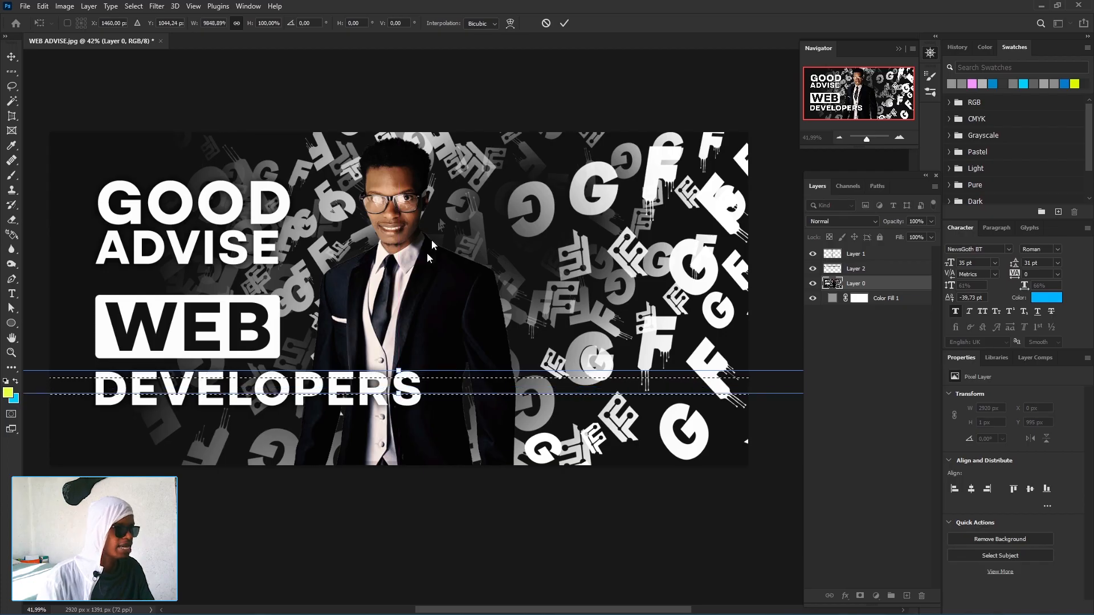
pyautogui.click(563, 23)
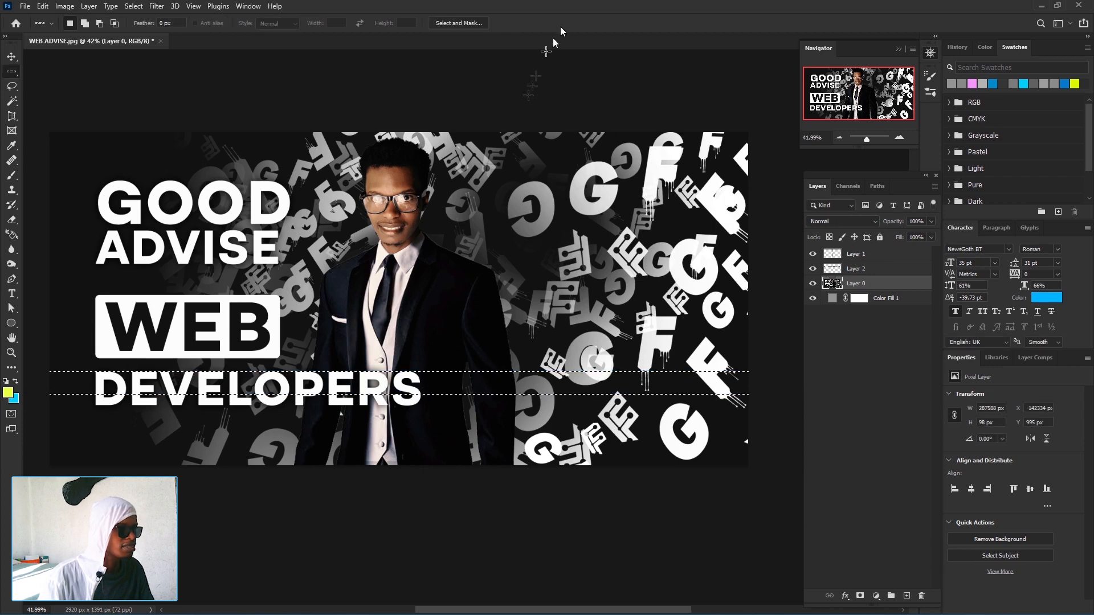
# Copy the selected band plus an added single row below DEVELOPERS to its own layer, and hide Layer 0.
pyautogui.keyDown('shift'); pyautogui.click(440, 431); pyautogui.keyUp('shift')
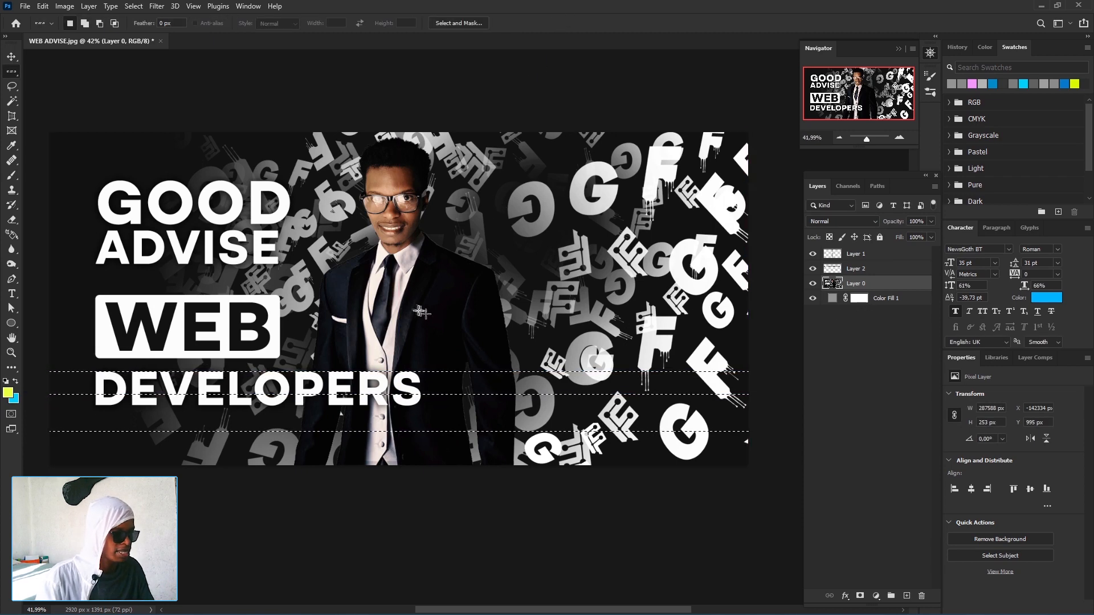
pyautogui.hotkey('ctrl', 'j')
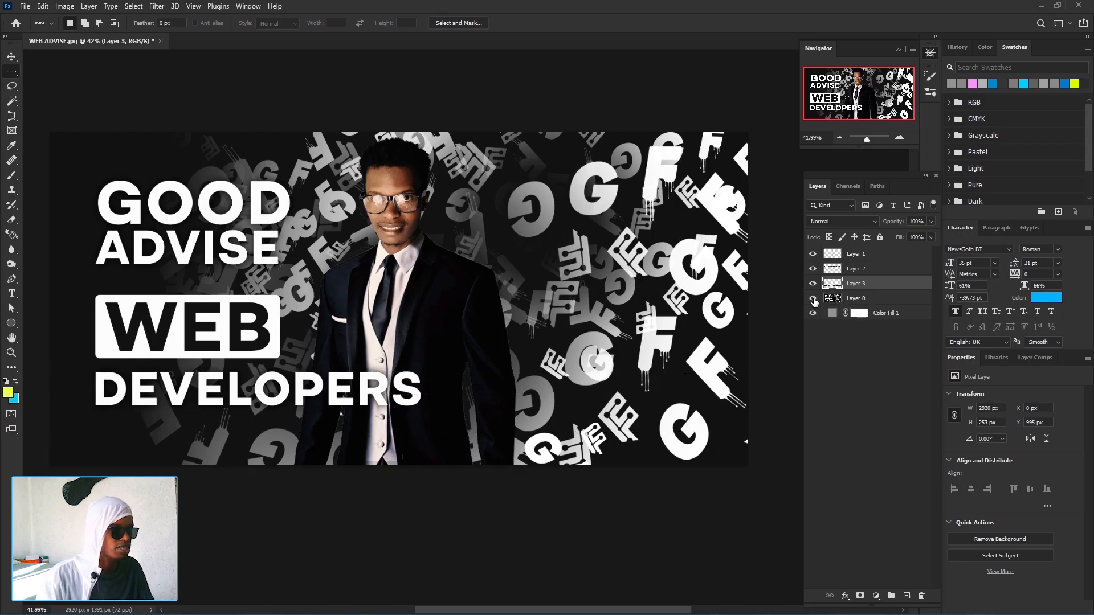
pyautogui.click(866, 298)
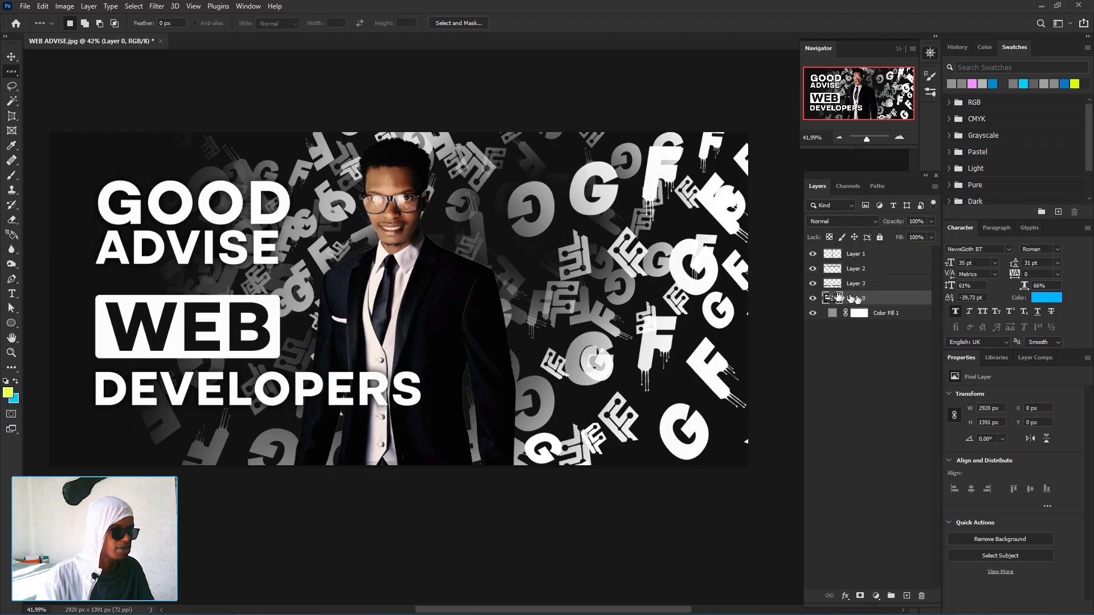
pyautogui.click(812, 299)
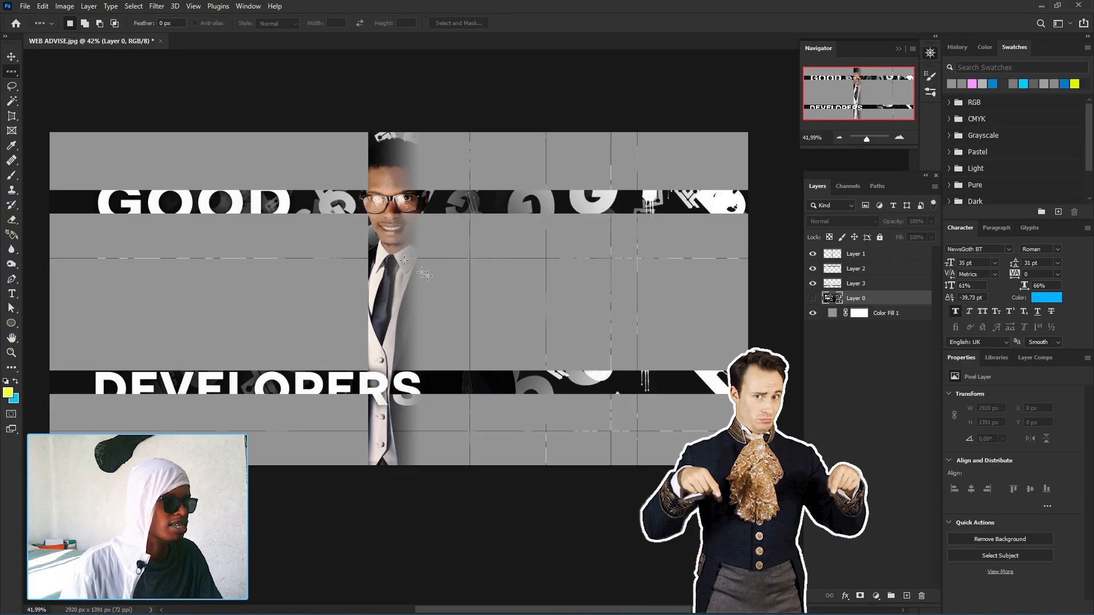
# Switch from the Single Row Marquee Tool to the Lasso Tool.
pyautogui.rightClick(13, 73)
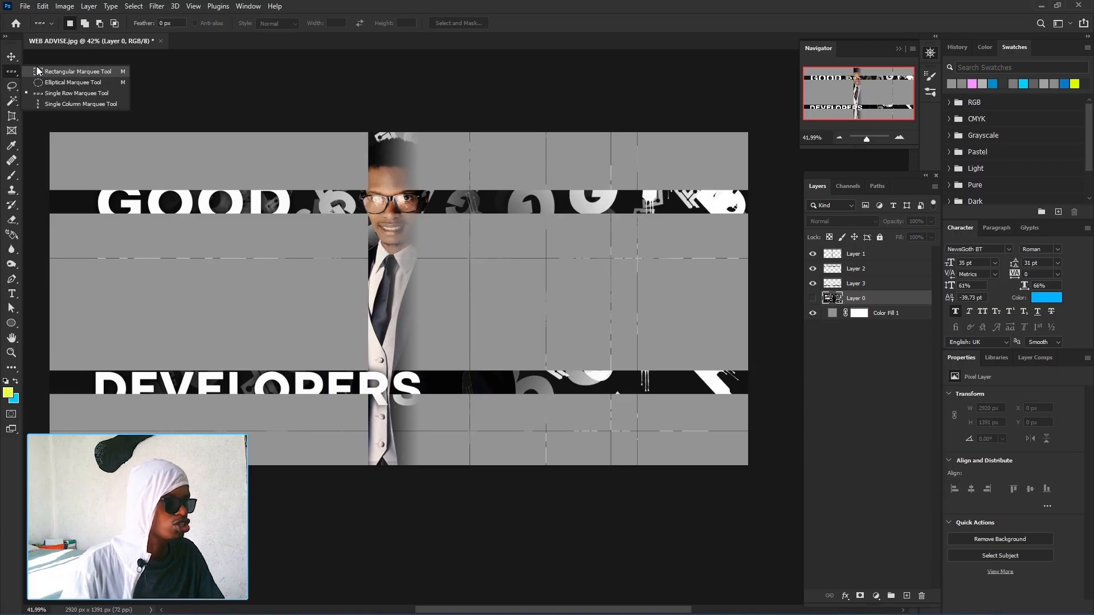
pyautogui.click(12, 90)
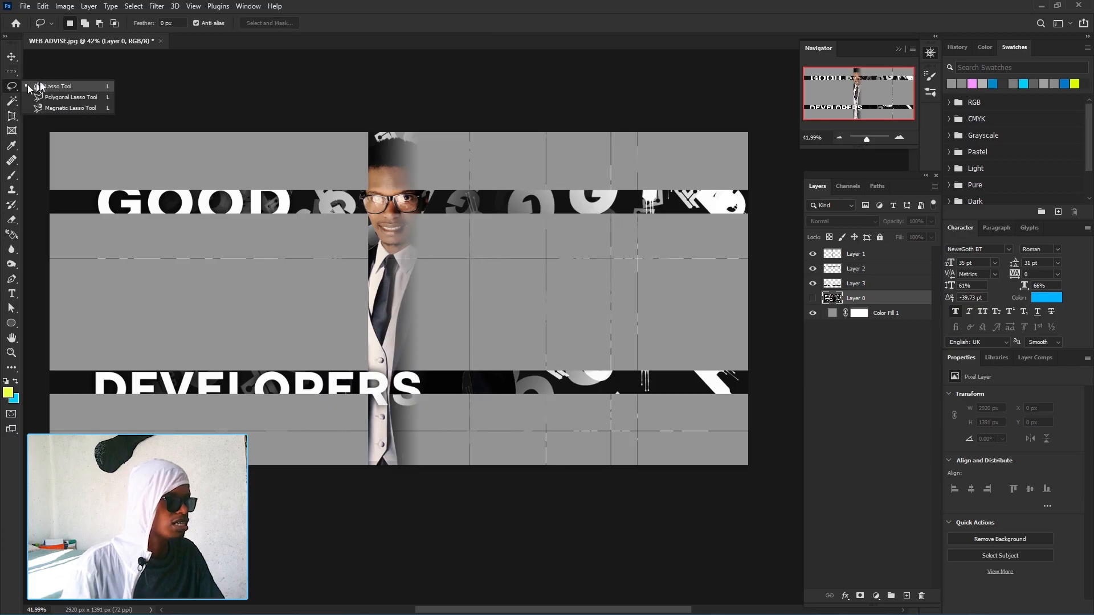